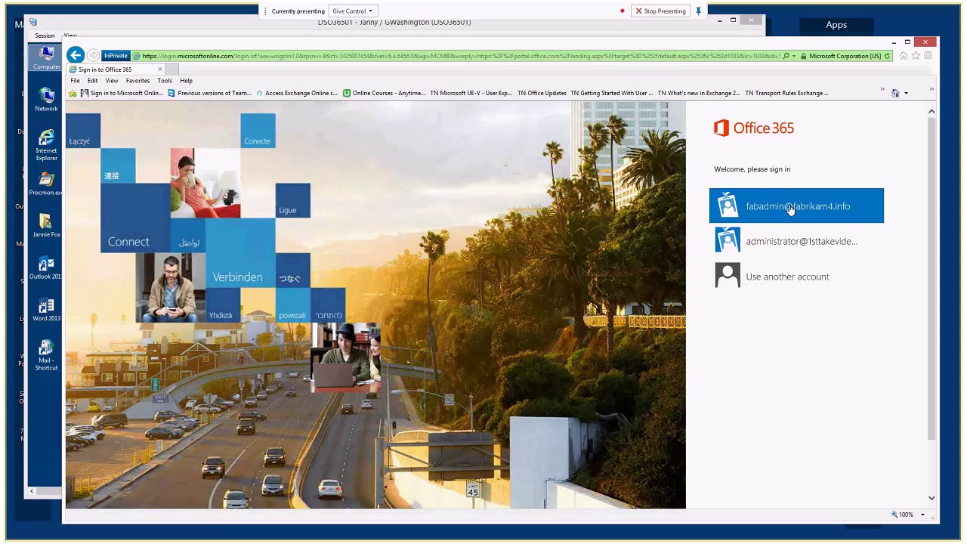
Sign in to Office 365 with the admin account and its password.
{"action": "left_click", "coordinate": [791, 208]}
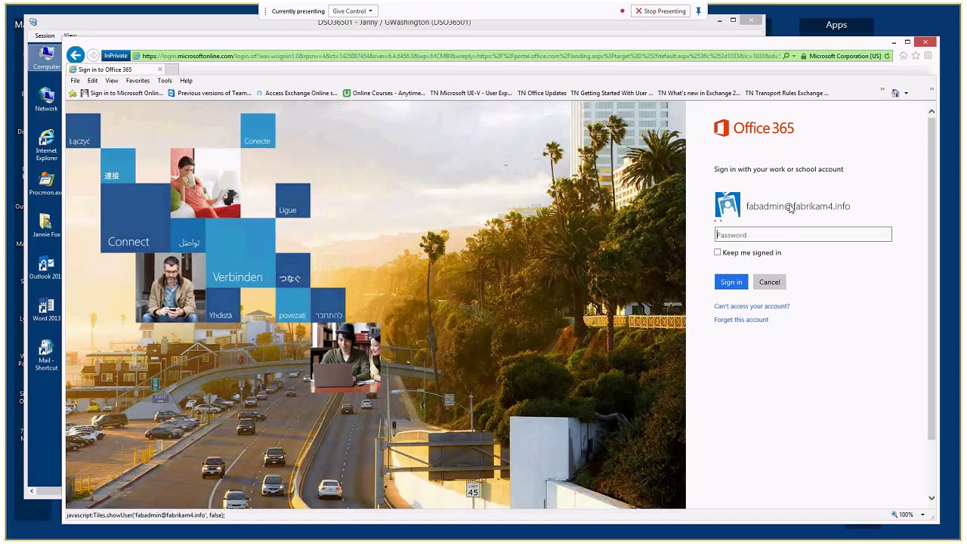
{"action": "left_click", "coordinate": [727, 283]}
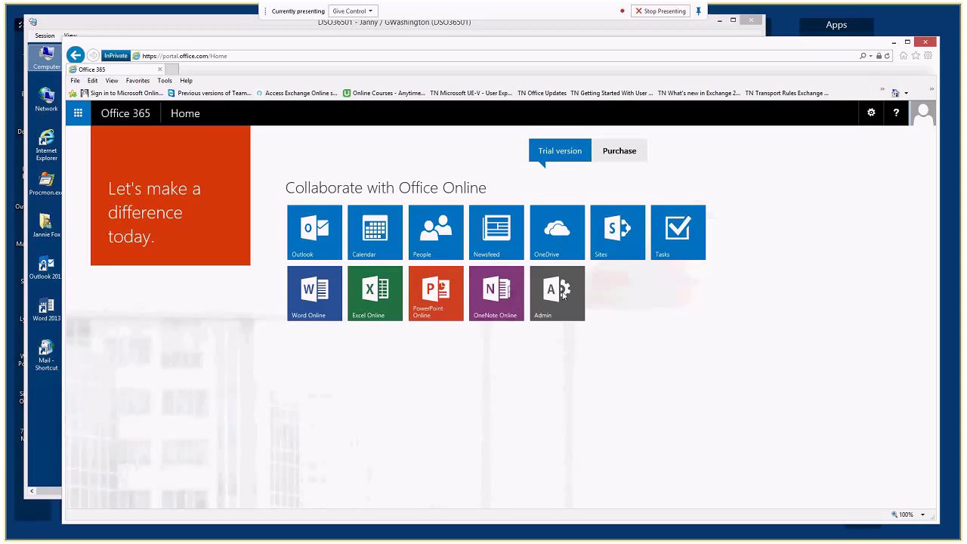
Open the Admin dashboard from the Office 365 home page tiles.
{"action": "key", "text": "alt"}
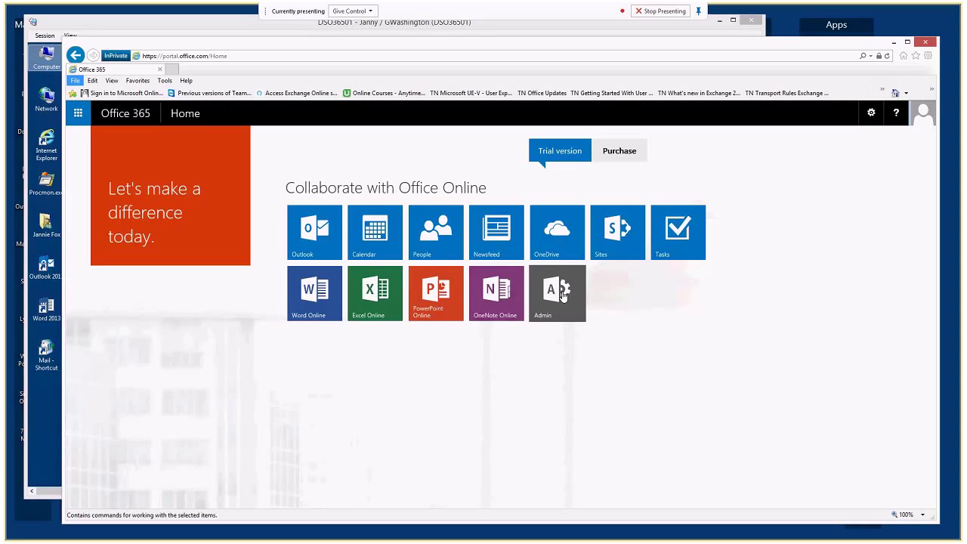
{"action": "key", "text": "alt"}
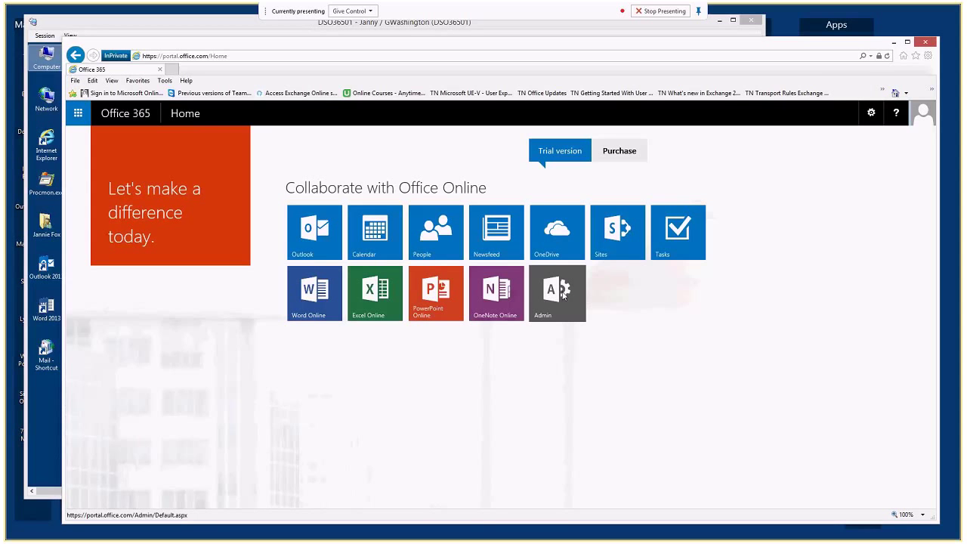
{"action": "left_click", "coordinate": [552, 312]}
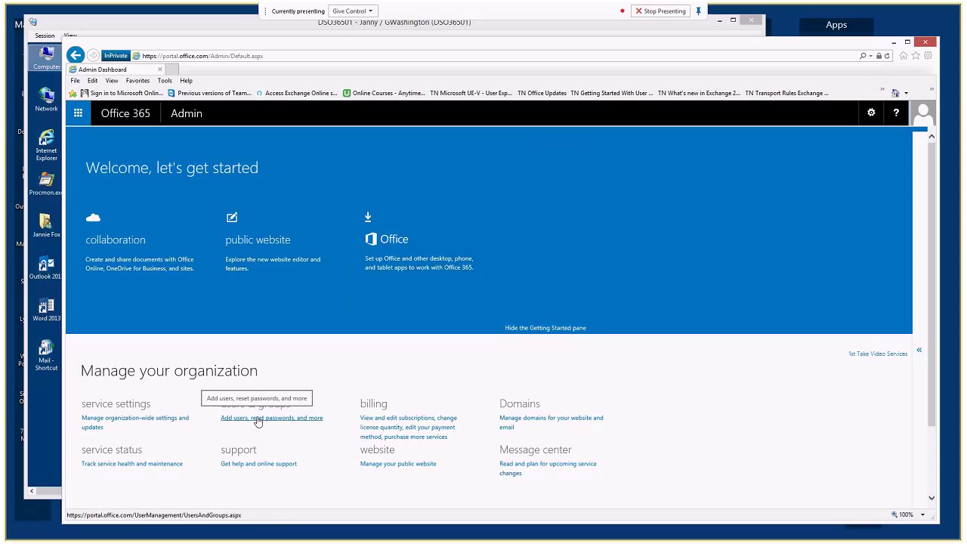
Go to users & groups via 'Add users, reset passwords, and more'.
{"action": "left_click", "coordinate": [257, 420]}
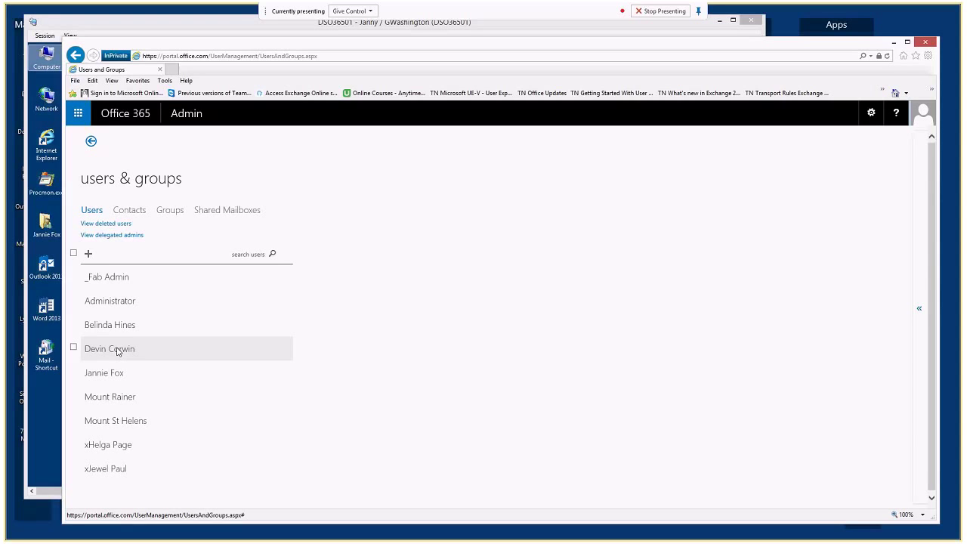
{"action": "left_click", "coordinate": [74, 349]}
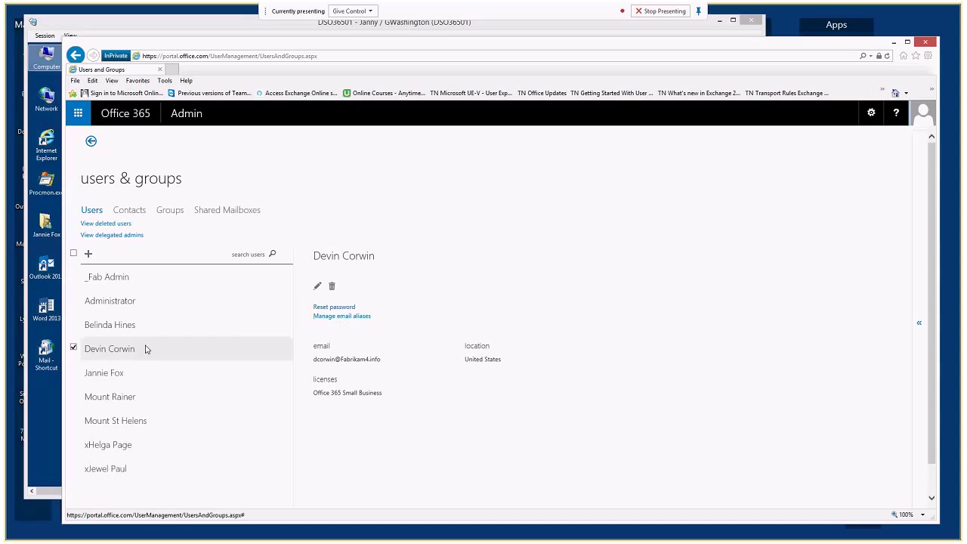
{"action": "left_click", "coordinate": [74, 347]}
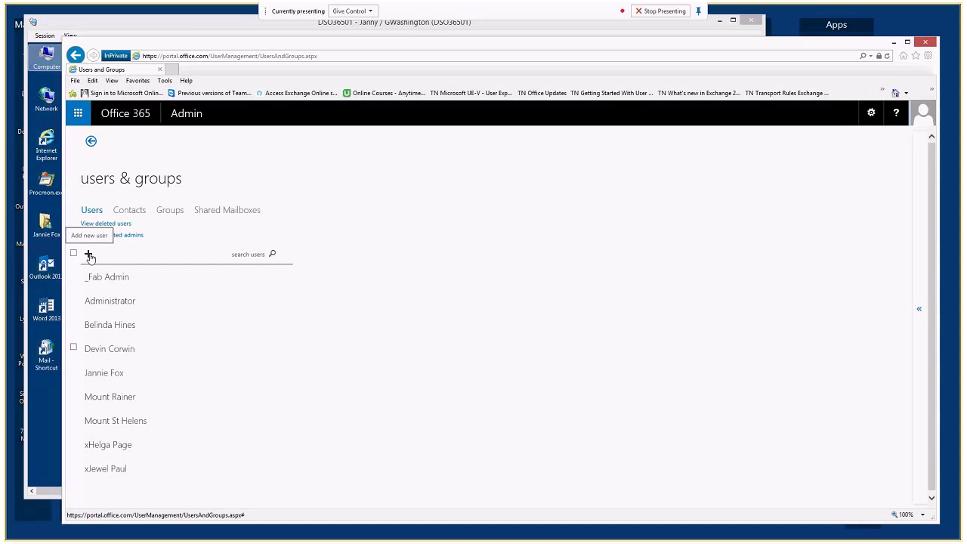
Start a new user and enter their first and last name, letting the display name fill in.
{"action": "left_click", "coordinate": [88, 256]}
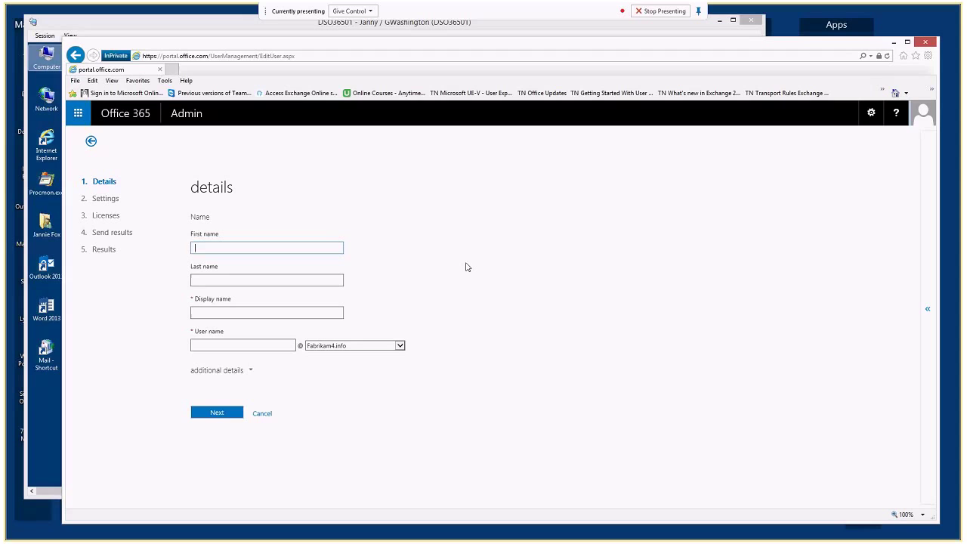
{"action": "key", "text": "Tab"}
{"action": "type", "text": "ran"}
{"action": "key", "text": "Tab"}
Enter the new user's Fabrikam4.info user name and expand the additional details.
{"action": "left_click", "coordinate": [229, 346]}
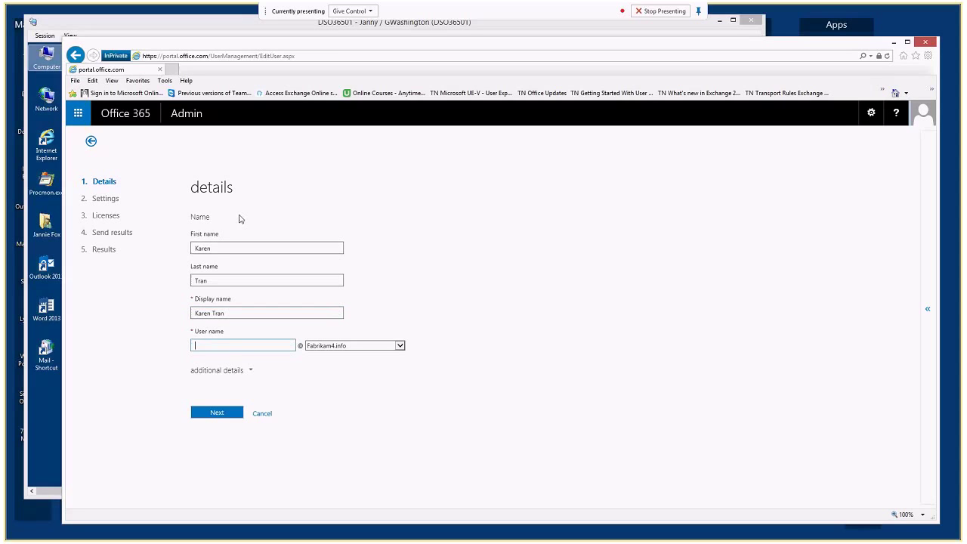
{"action": "left_click", "coordinate": [243, 374]}
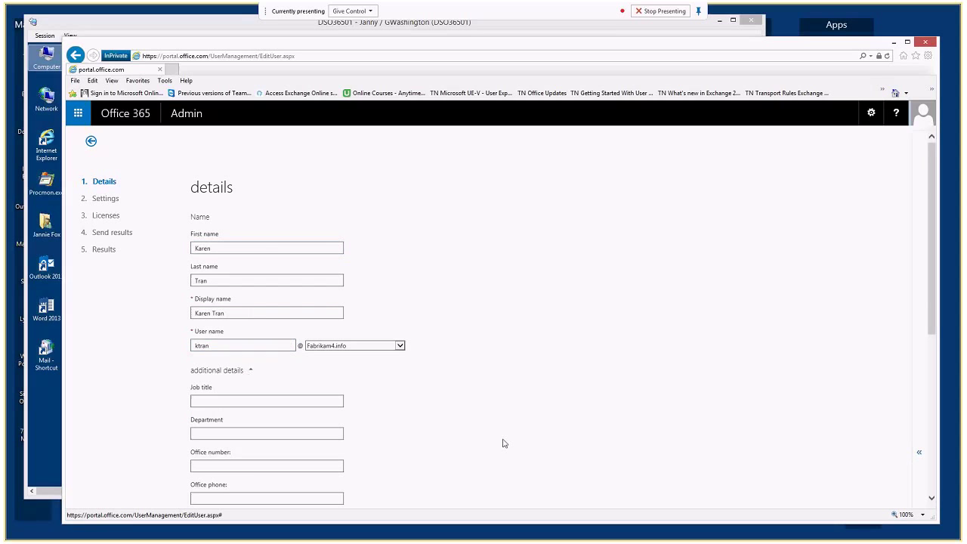
Leave the optional contact details blank and continue to the settings step.
{"action": "scroll", "coordinate": [505, 444], "scroll_direction": "down", "scroll_amount": 3}
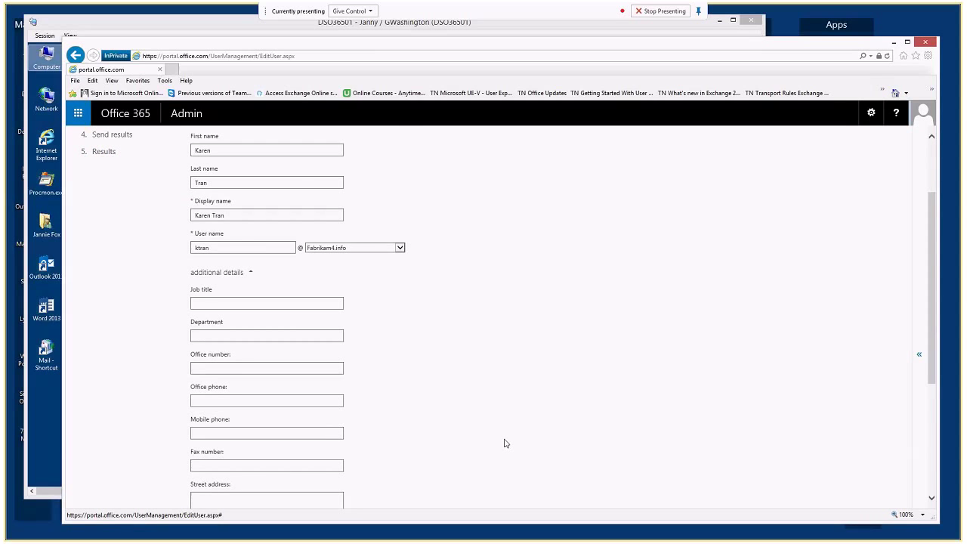
{"action": "scroll", "coordinate": [506, 444], "scroll_direction": "down", "scroll_amount": 6}
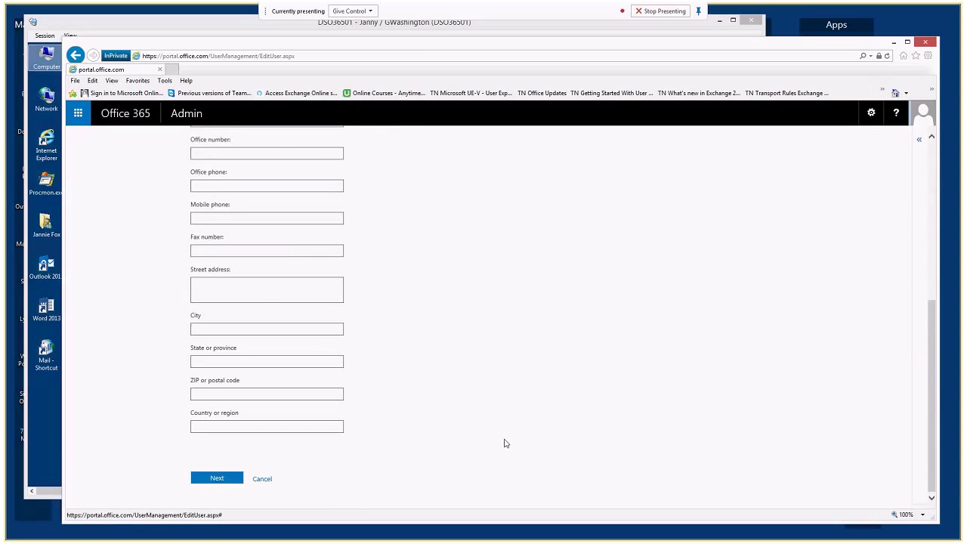
{"action": "scroll", "coordinate": [505, 443], "scroll_direction": "up", "scroll_amount": 1}
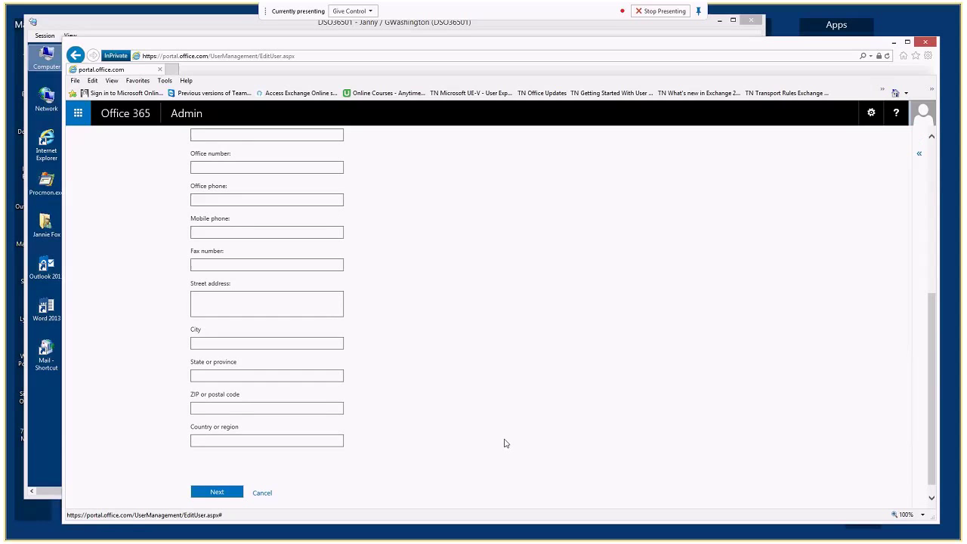
{"action": "scroll", "coordinate": [506, 444], "scroll_direction": "up", "scroll_amount": 1}
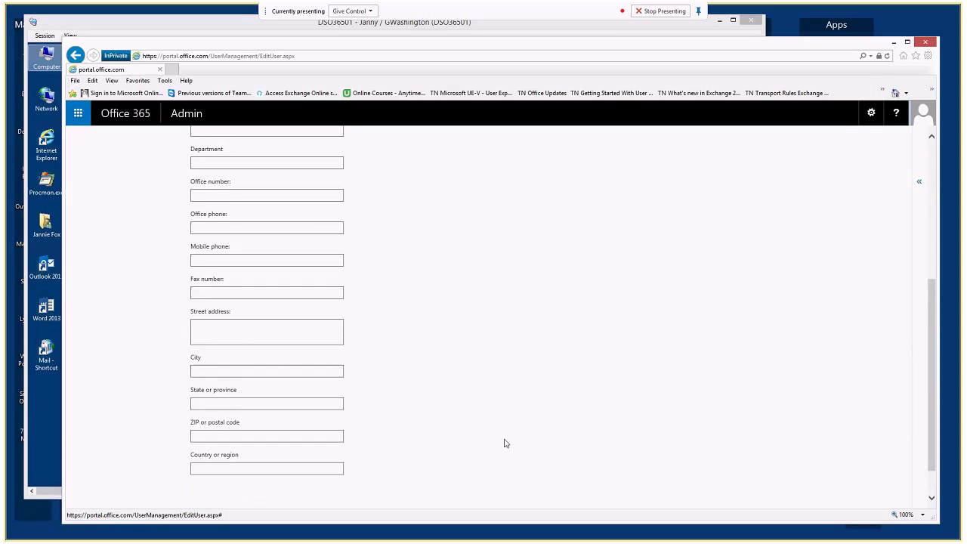
{"action": "scroll", "coordinate": [505, 444], "scroll_direction": "down", "scroll_amount": 1}
{"action": "left_click", "coordinate": [226, 483]}
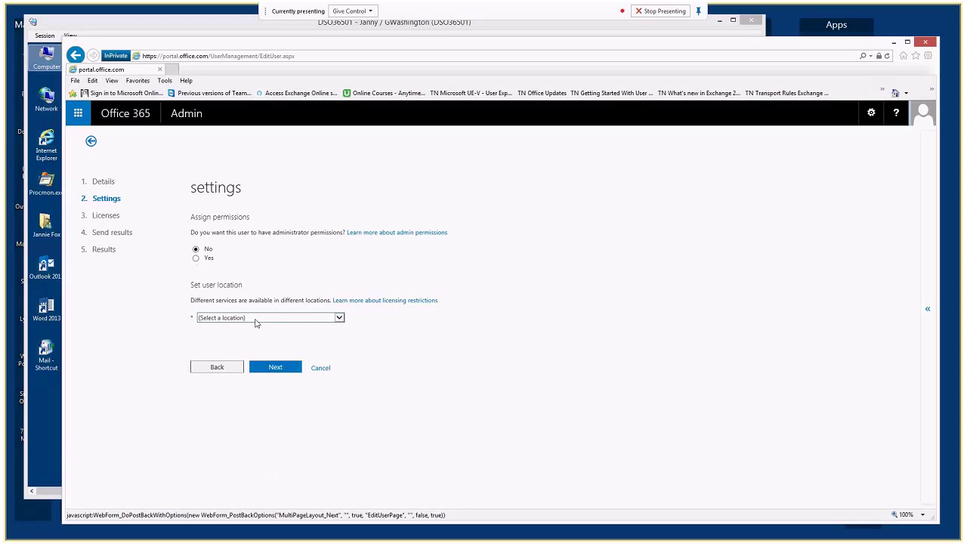
Choose United States as the user location, keeping admin permissions at No.
{"action": "left_click", "coordinate": [340, 319]}
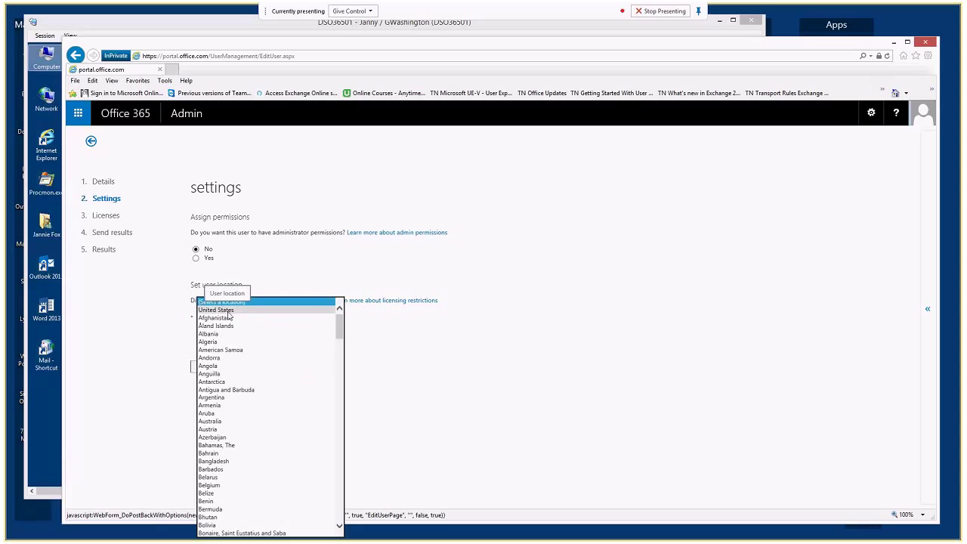
{"action": "left_click", "coordinate": [228, 313]}
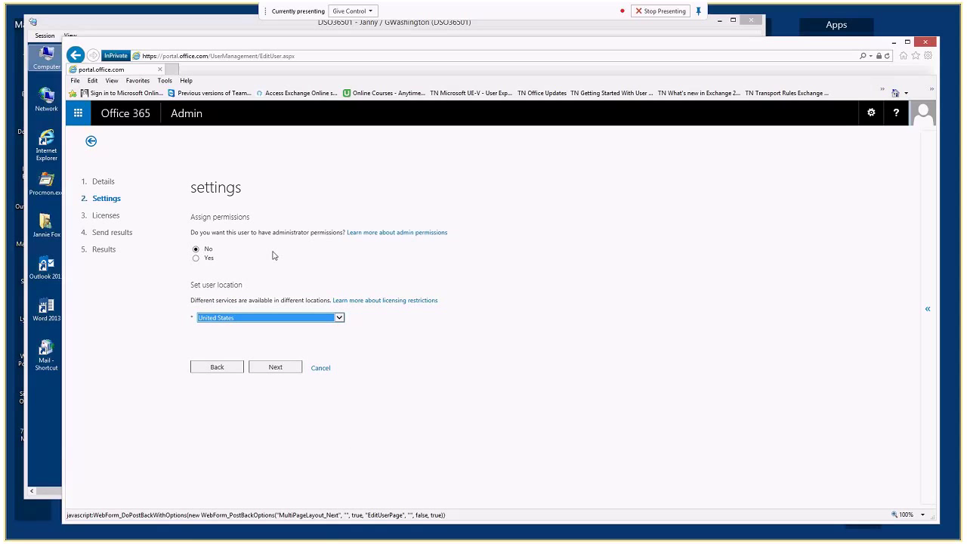
Advance to the licenses step with Office 365 Small Business checked.
{"action": "left_click", "coordinate": [273, 371]}
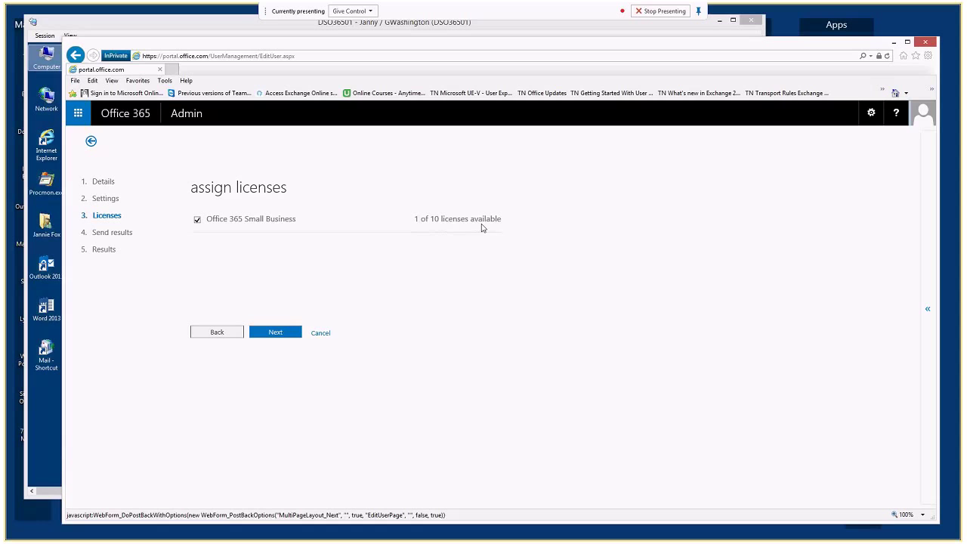
Create the user account and display its user name and temporary password.
{"action": "left_click", "coordinate": [282, 336]}
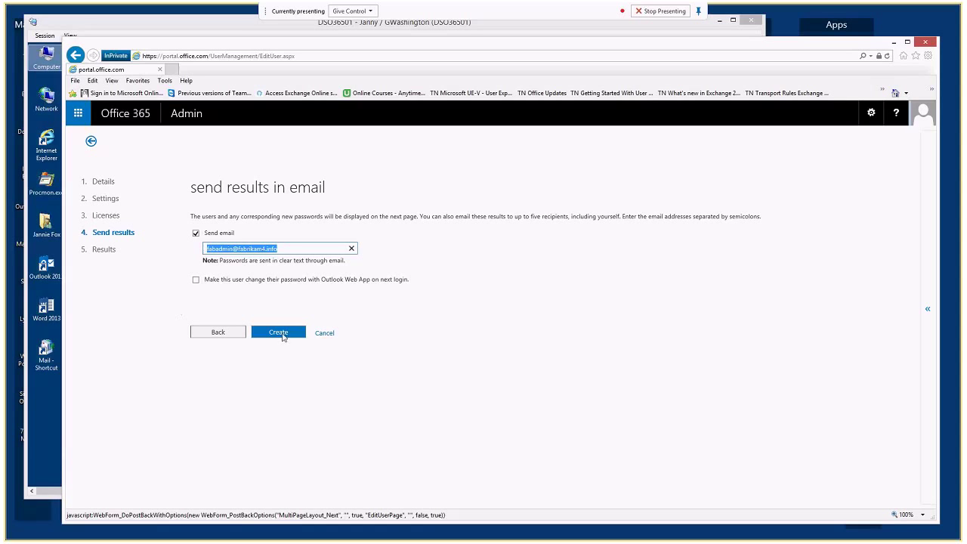
{"action": "left_click", "coordinate": [281, 336]}
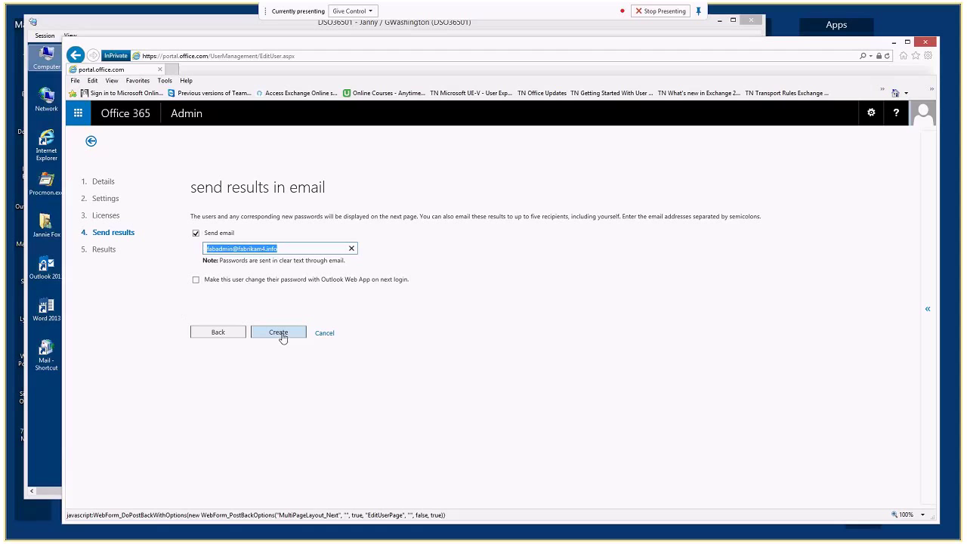
{"action": "left_click", "coordinate": [282, 337]}
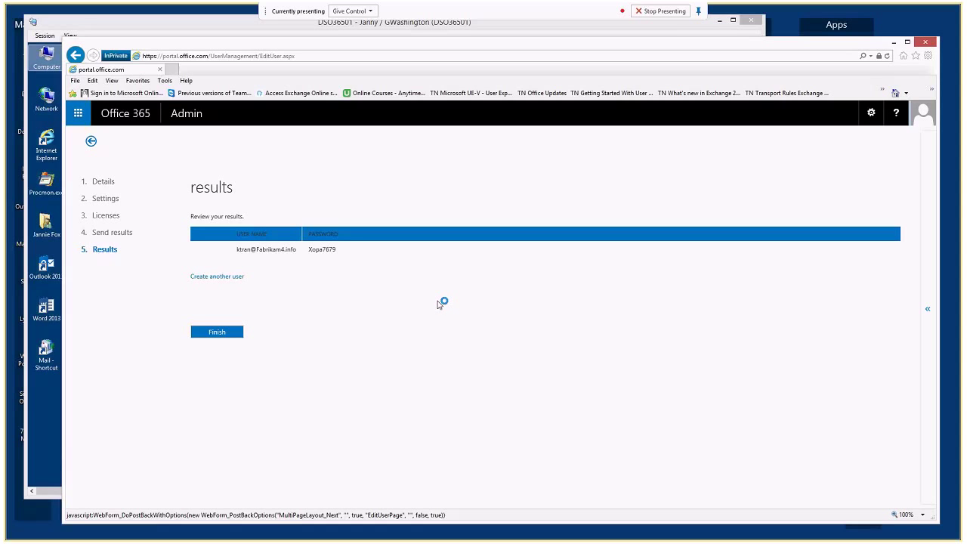
Finish the wizard and return to the users list showing the new user.
{"action": "left_click", "coordinate": [222, 335]}
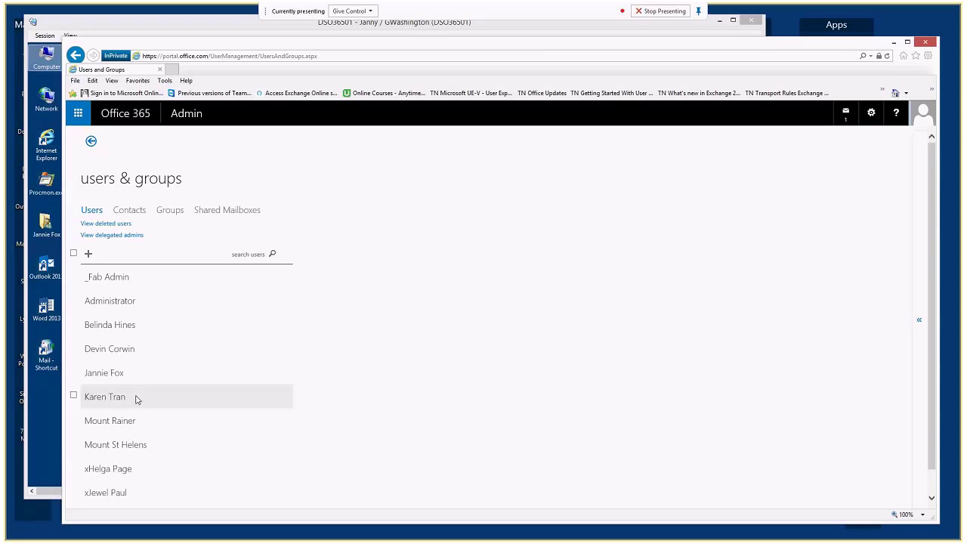
Start a new shared mailbox from the Shared Mailboxes list.
{"action": "left_click", "coordinate": [231, 219]}
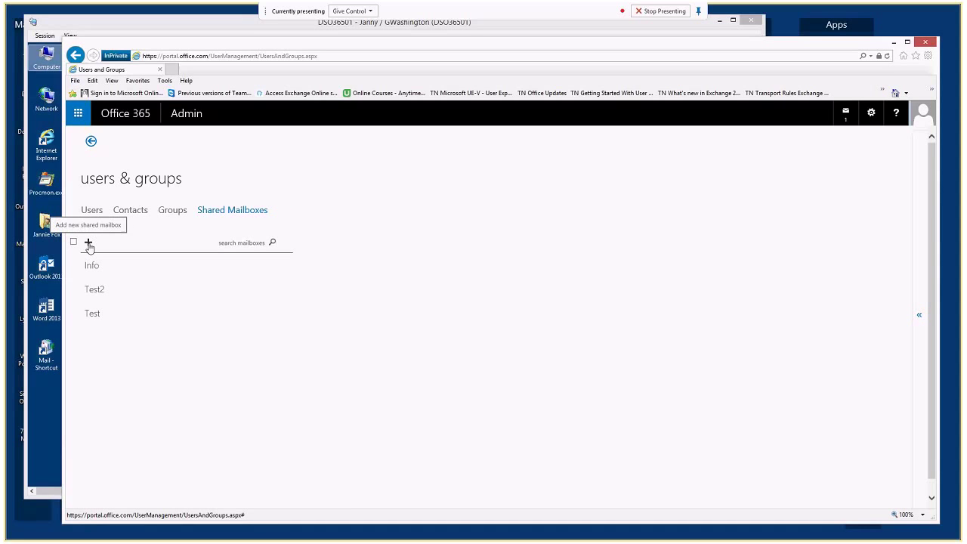
{"action": "left_click", "coordinate": [88, 243]}
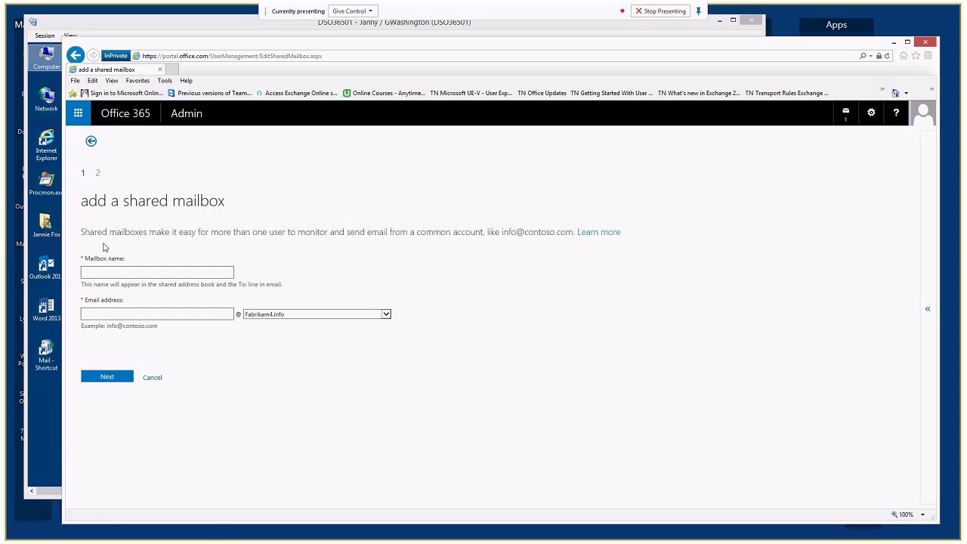
Enter 'Test99' as the mailbox name and 'test99' as the email address, then continue.
{"action": "left_click", "coordinate": [113, 275]}
{"action": "type", "text": "Test99"}
{"action": "left_click", "coordinate": [110, 313]}
{"action": "type", "text": "test99"}
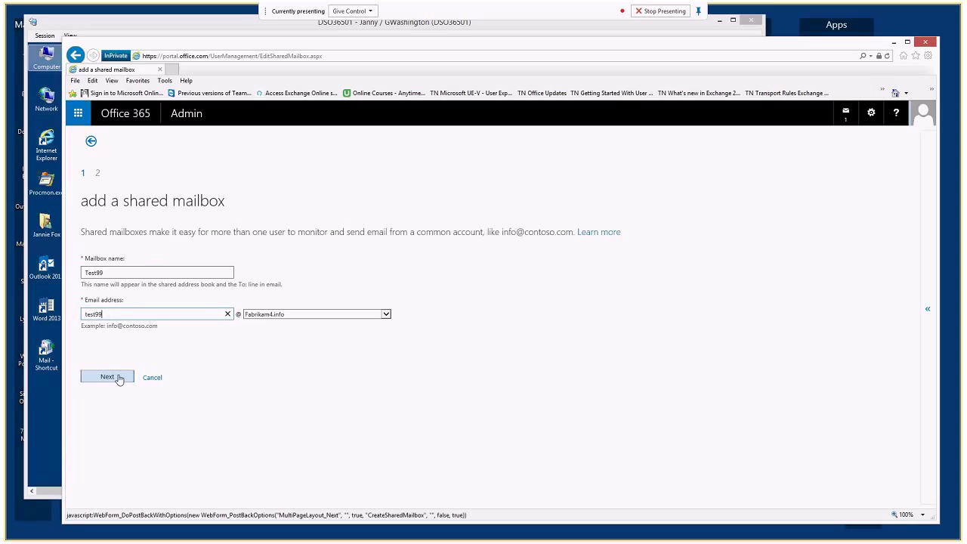
{"action": "left_click", "coordinate": [118, 377]}
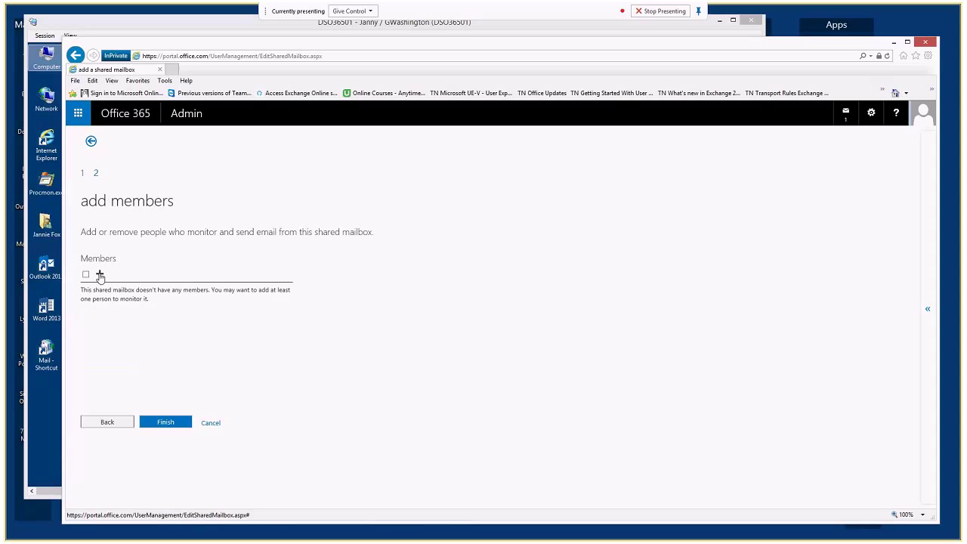
Add the third listed user and the newly created user as Test99 members, then finish.
{"action": "left_click", "coordinate": [100, 276]}
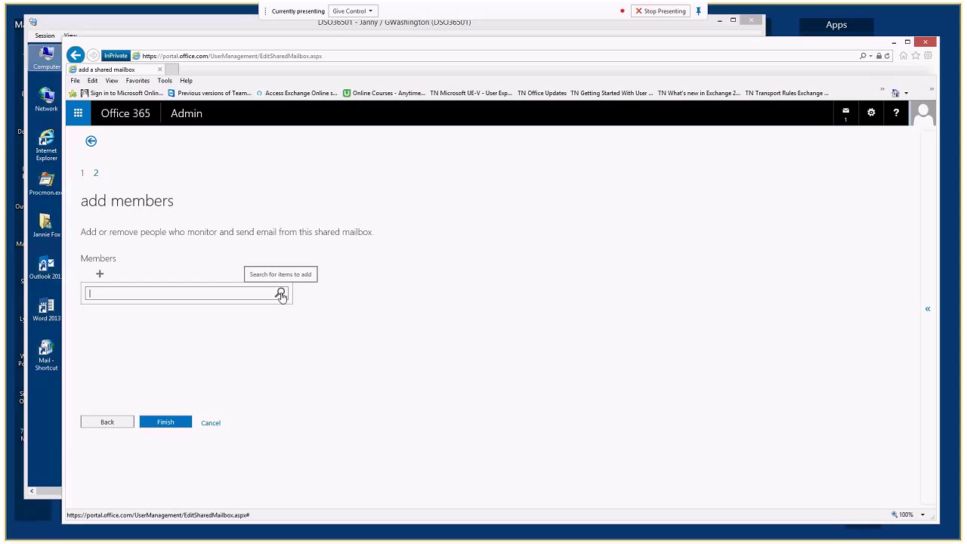
{"action": "left_click", "coordinate": [281, 294]}
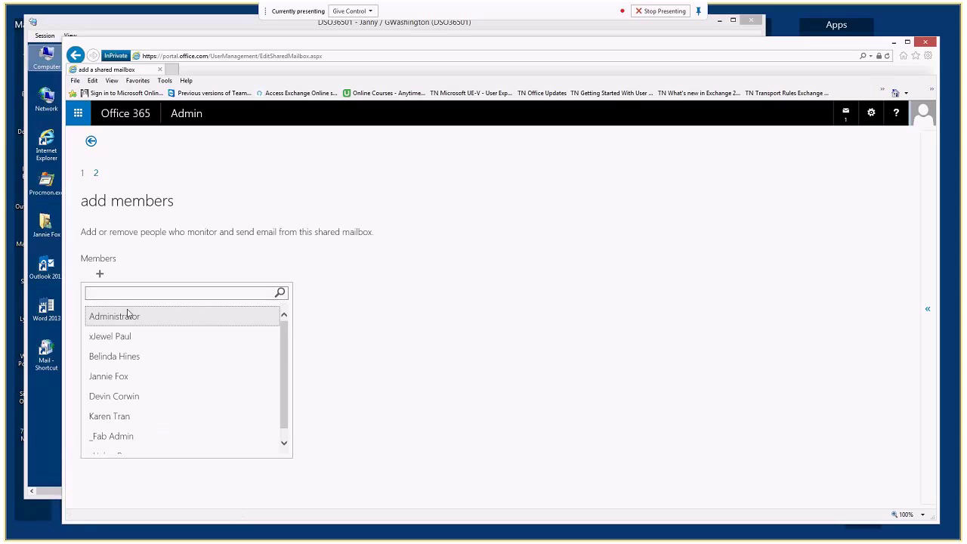
{"action": "left_click", "coordinate": [127, 364]}
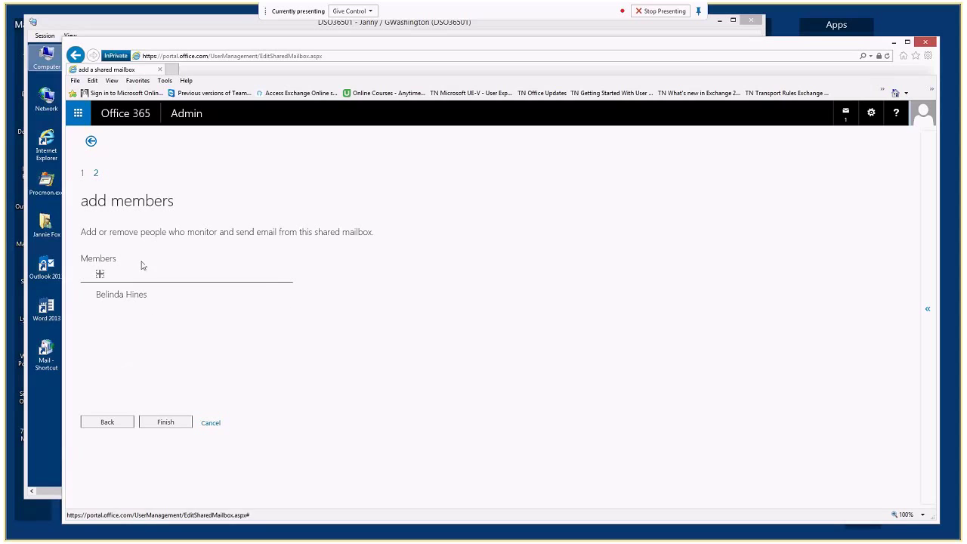
{"action": "left_click", "coordinate": [100, 274]}
{"action": "left_click", "coordinate": [281, 296]}
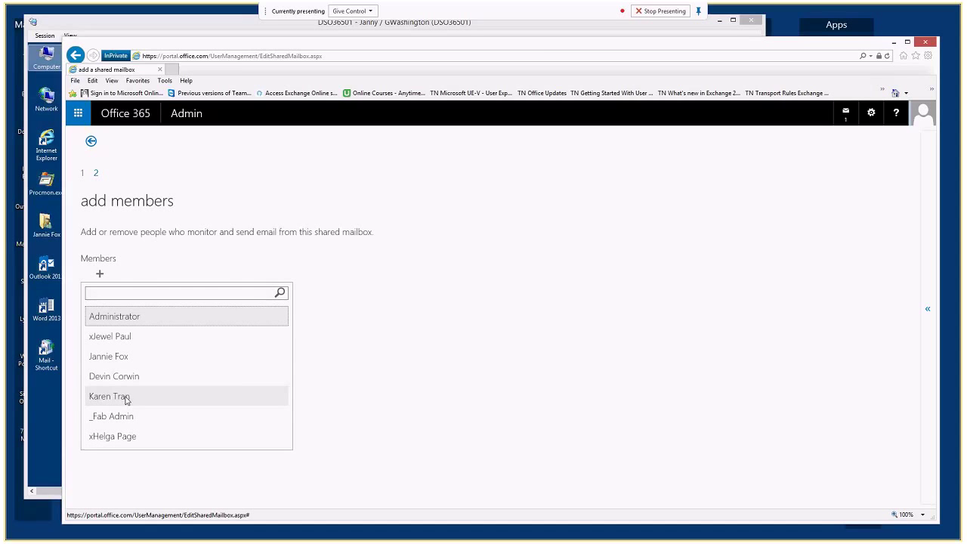
{"action": "left_click", "coordinate": [130, 399]}
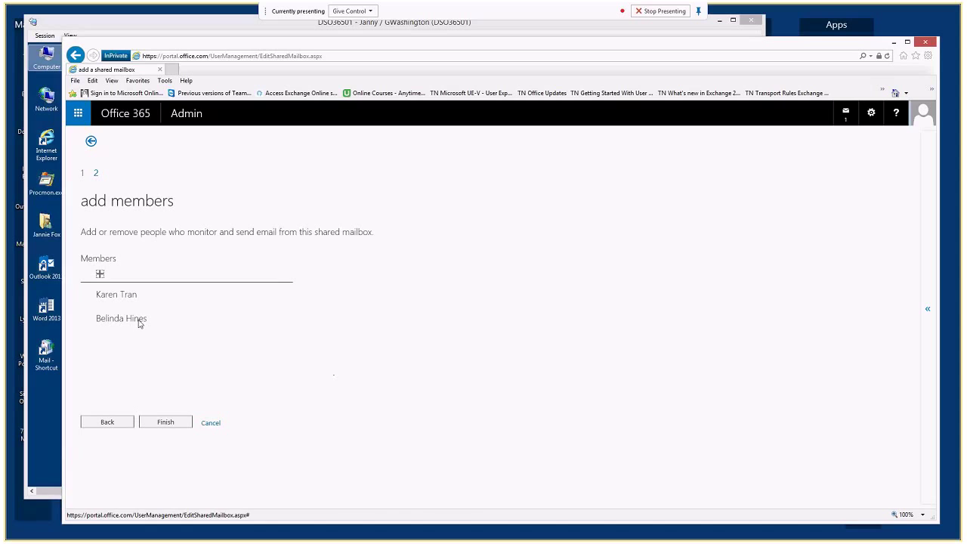
{"action": "left_click", "coordinate": [166, 424]}
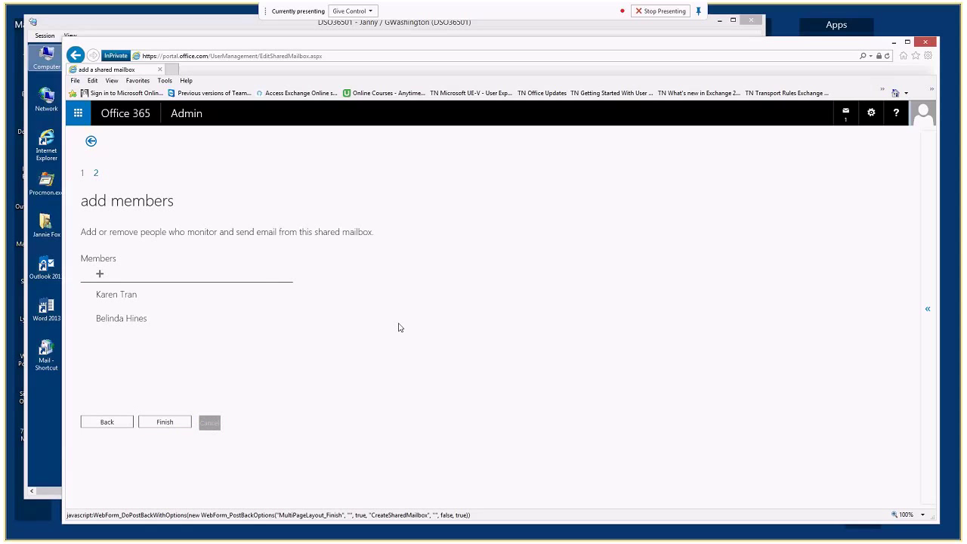
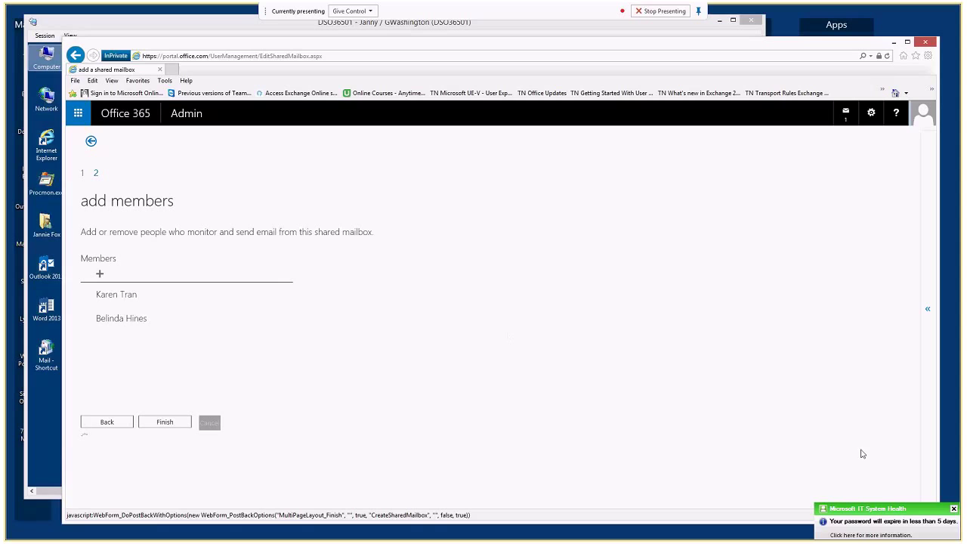
Dismiss the password expiry notification on the users & groups page.
{"action": "left_click", "coordinate": [954, 511]}
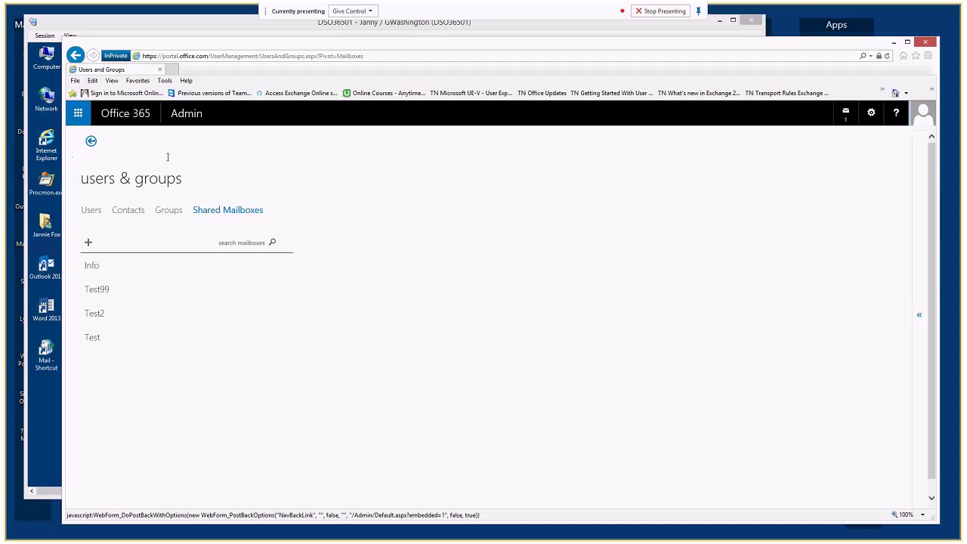
Open Outlook on the web from the app launcher, then replace owa with ecp in the URL.
{"action": "left_click", "coordinate": [79, 115]}
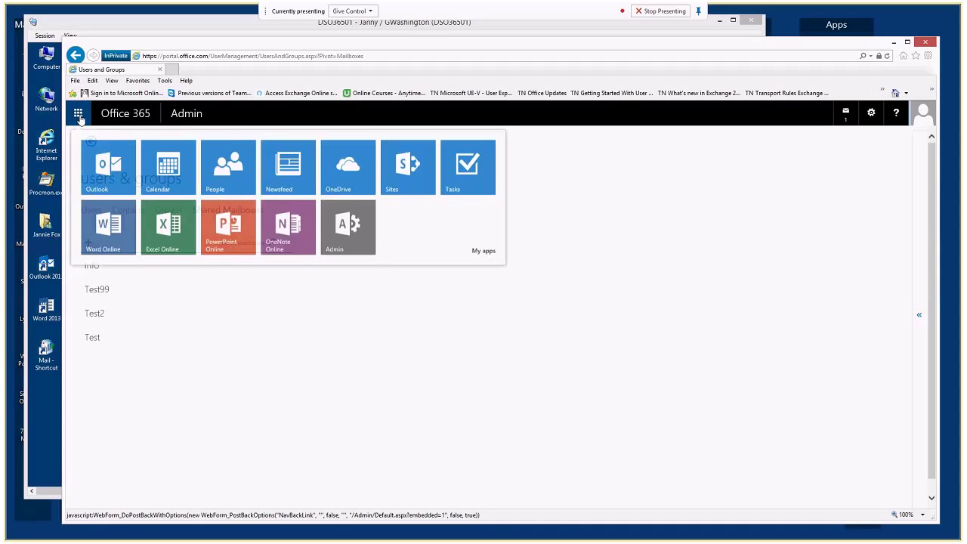
{"action": "left_click", "coordinate": [96, 192]}
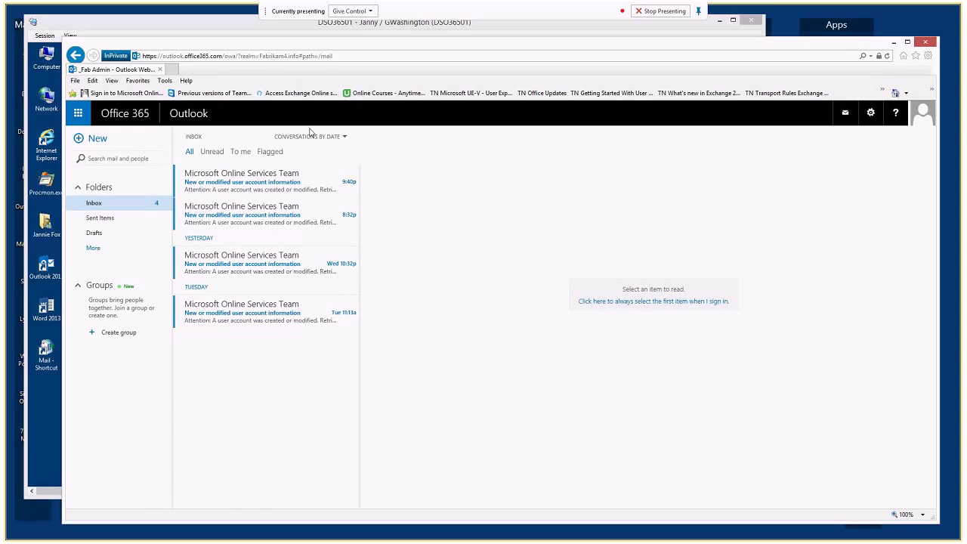
{"action": "left_click", "coordinate": [228, 56]}
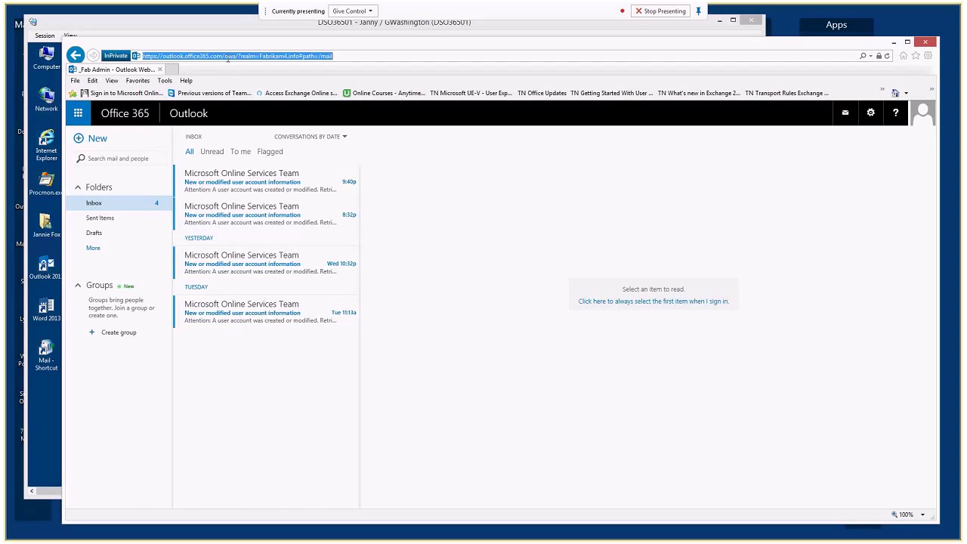
{"action": "left_click", "coordinate": [227, 57]}
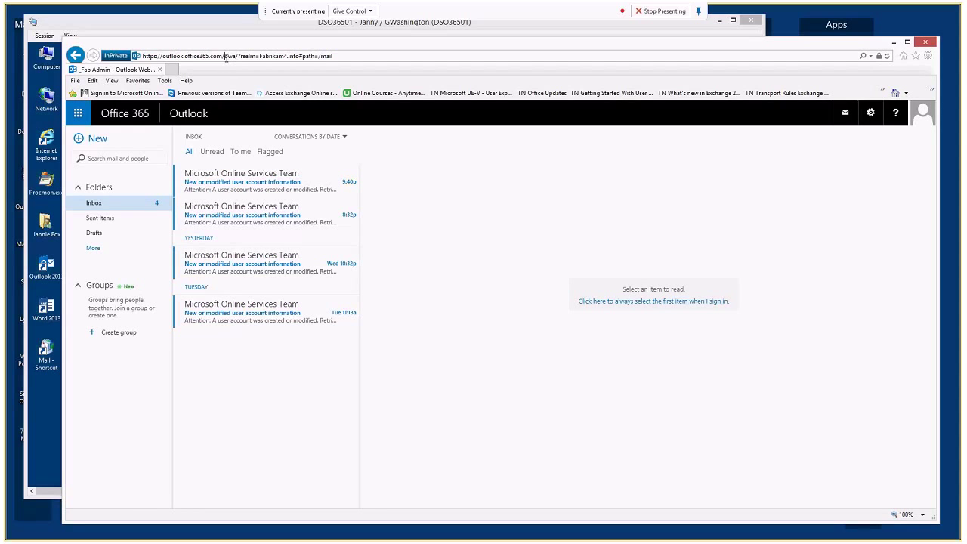
{"action": "left_click_drag", "start_coordinate": [225, 57], "coordinate": [236, 57]}
{"action": "type", "text": "e"}
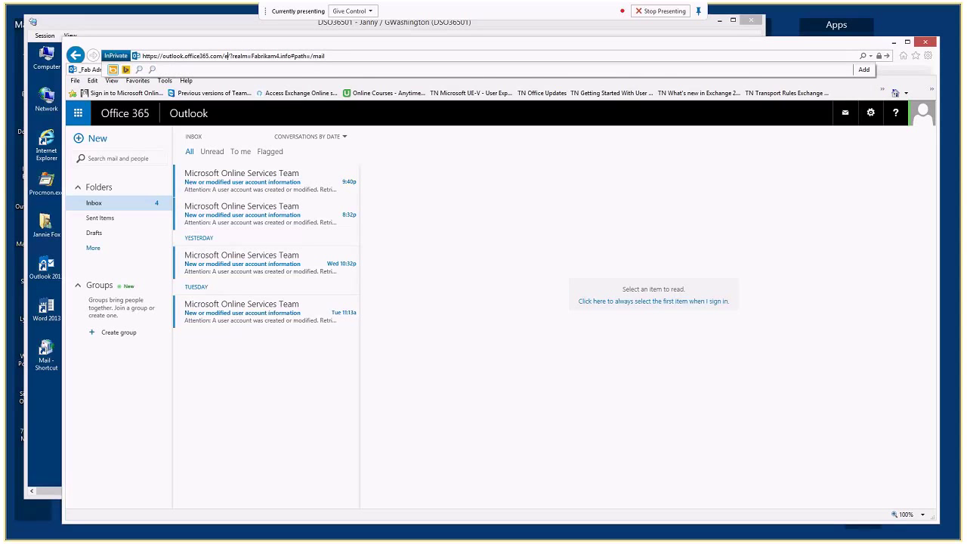
{"action": "type", "text": "cp"}
{"action": "key", "text": "Return"}
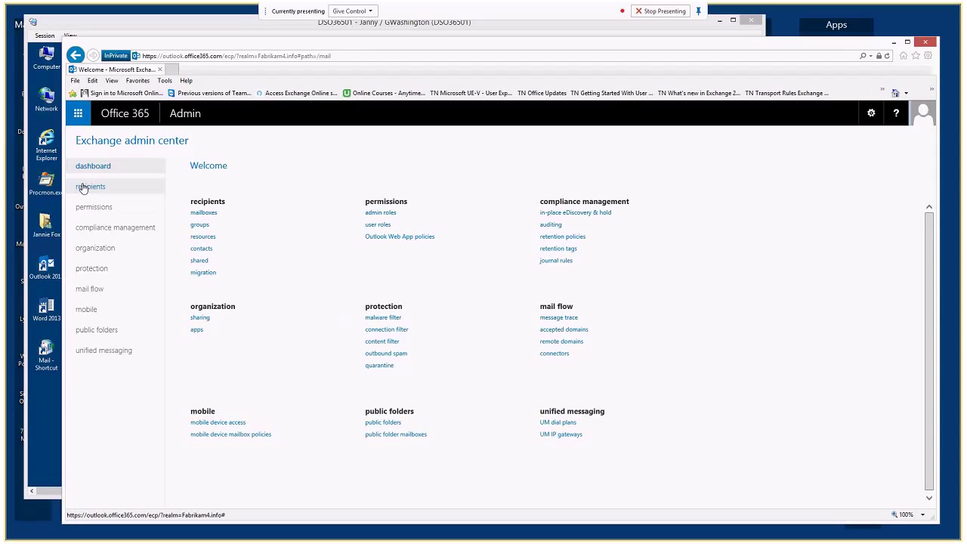
Under recipients, browse the groups, resources, contacts and migration tabs, ending on the shared tab.
{"action": "left_click", "coordinate": [83, 188]}
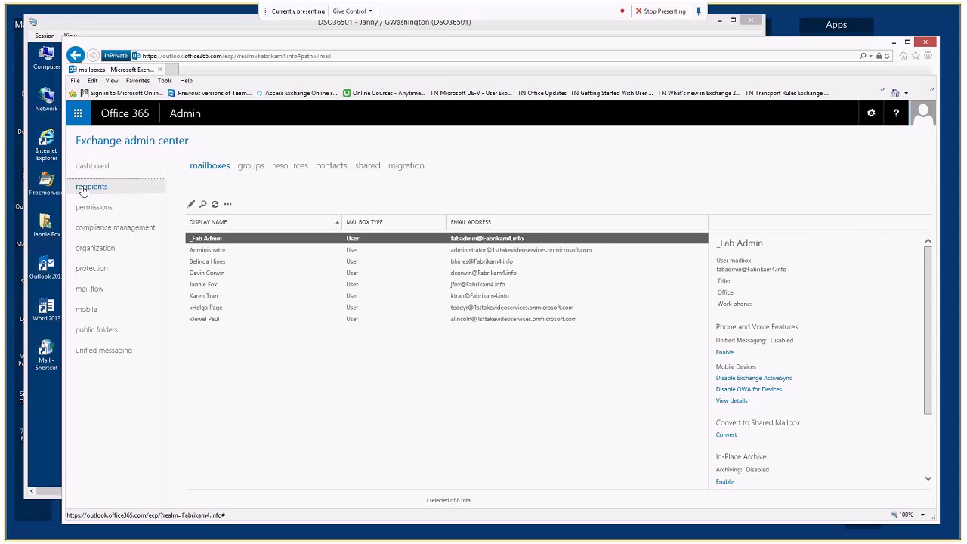
{"action": "left_click", "coordinate": [253, 167]}
{"action": "left_click", "coordinate": [297, 168]}
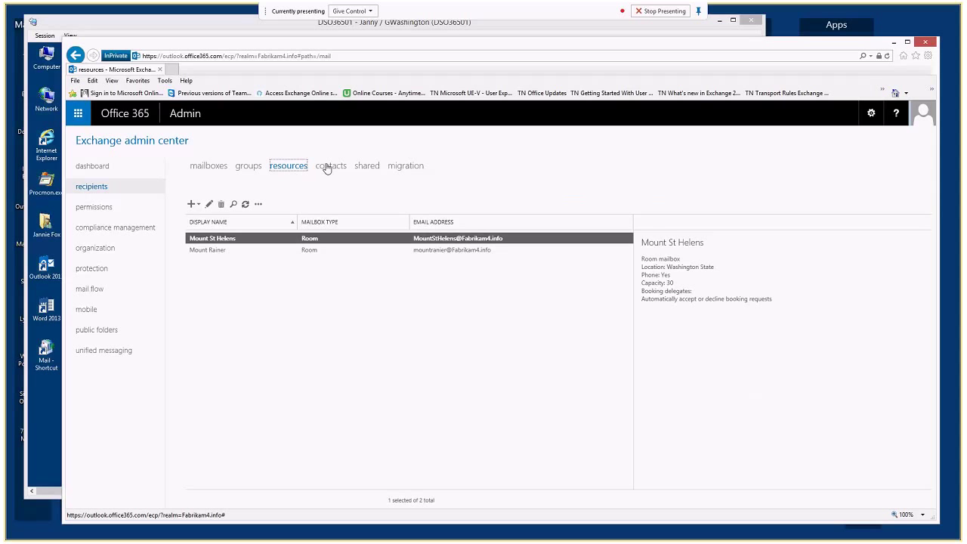
{"action": "left_click", "coordinate": [329, 166]}
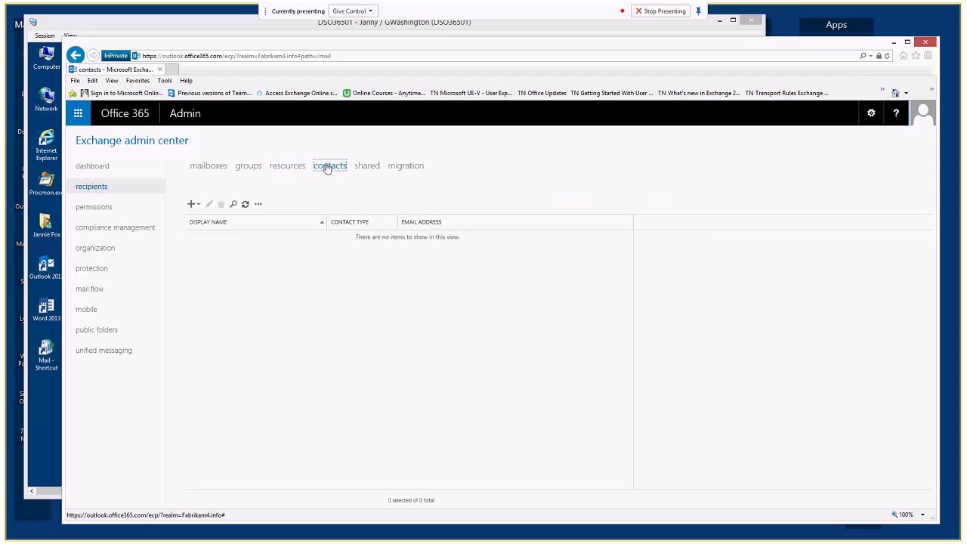
{"action": "left_click", "coordinate": [363, 166]}
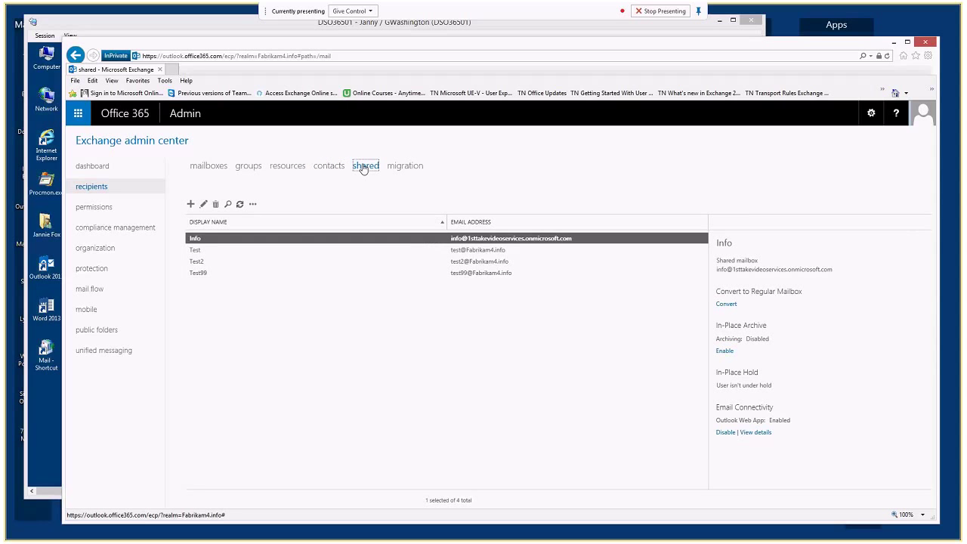
{"action": "left_click", "coordinate": [290, 166]}
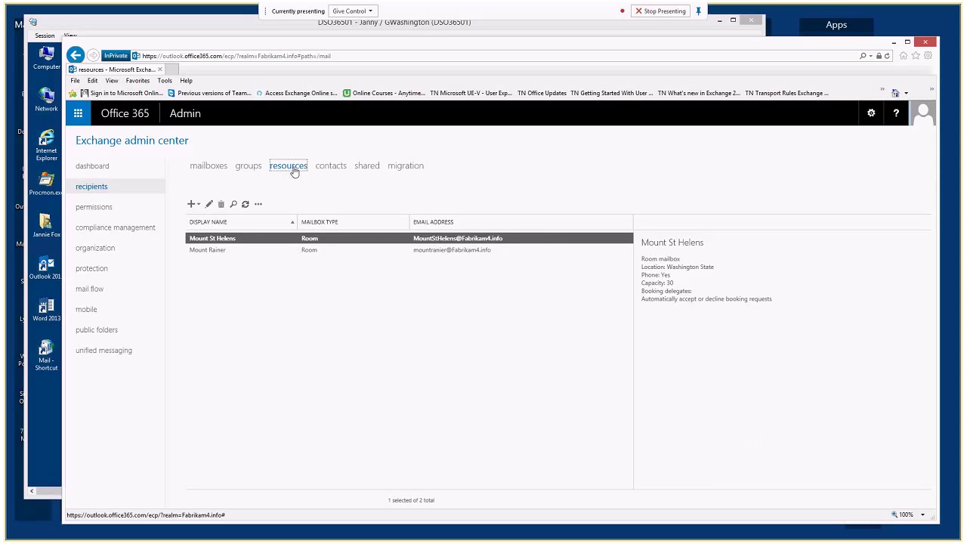
{"action": "left_click", "coordinate": [365, 171]}
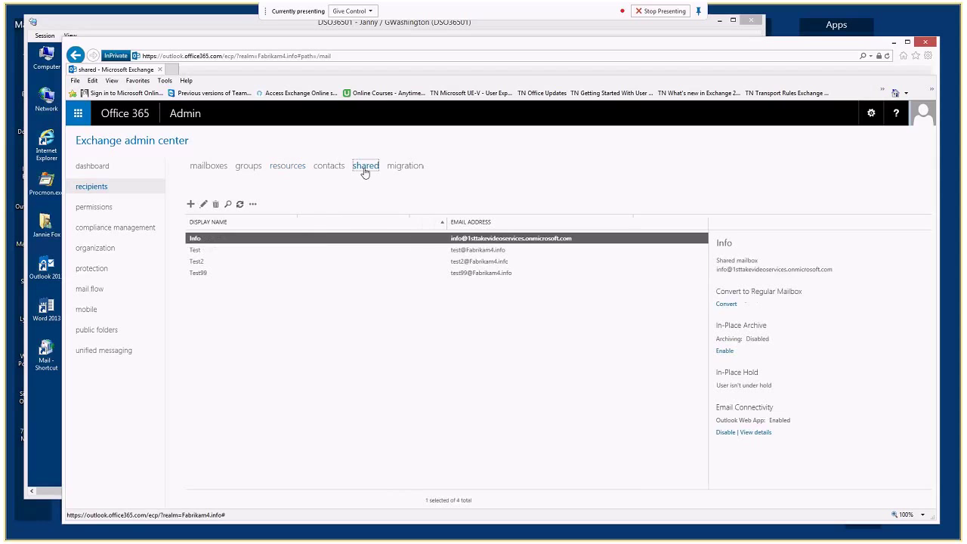
{"action": "left_click", "coordinate": [402, 169]}
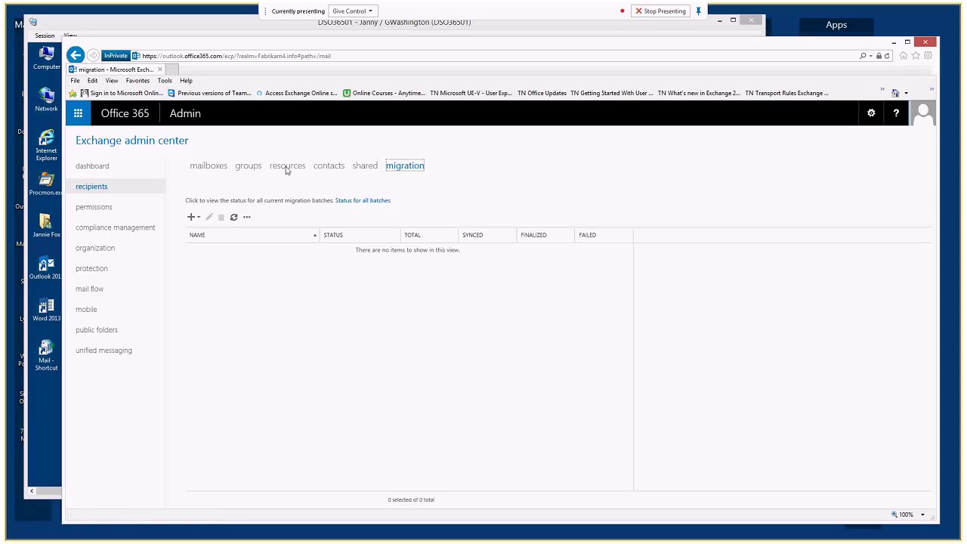
{"action": "left_click", "coordinate": [356, 167]}
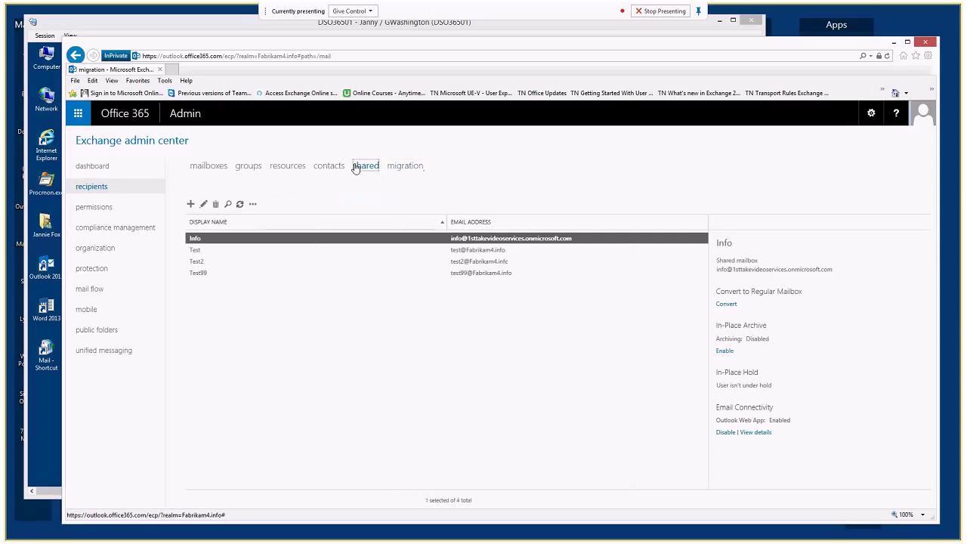
Open Test99's properties and review its mailbox delegation settings.
{"action": "left_click", "coordinate": [201, 272]}
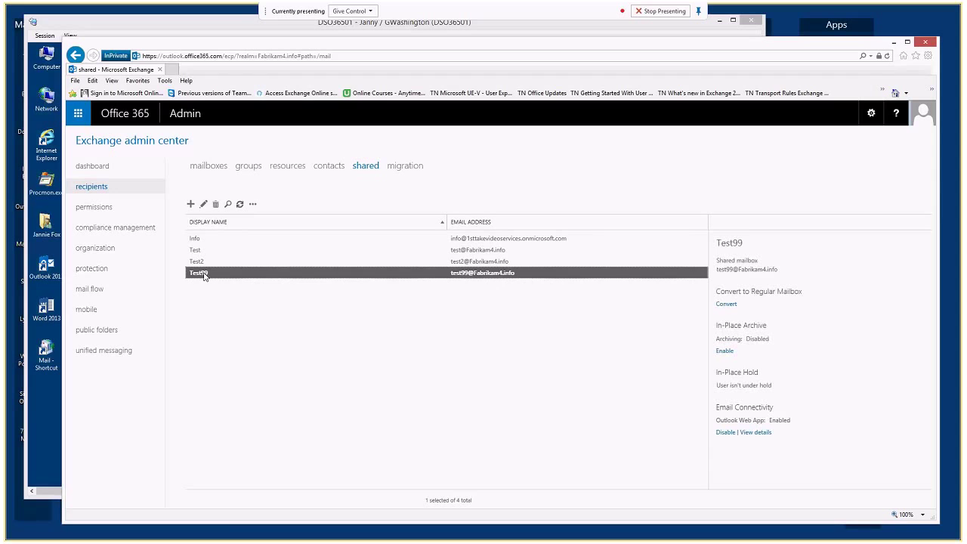
{"action": "left_click", "coordinate": [205, 205]}
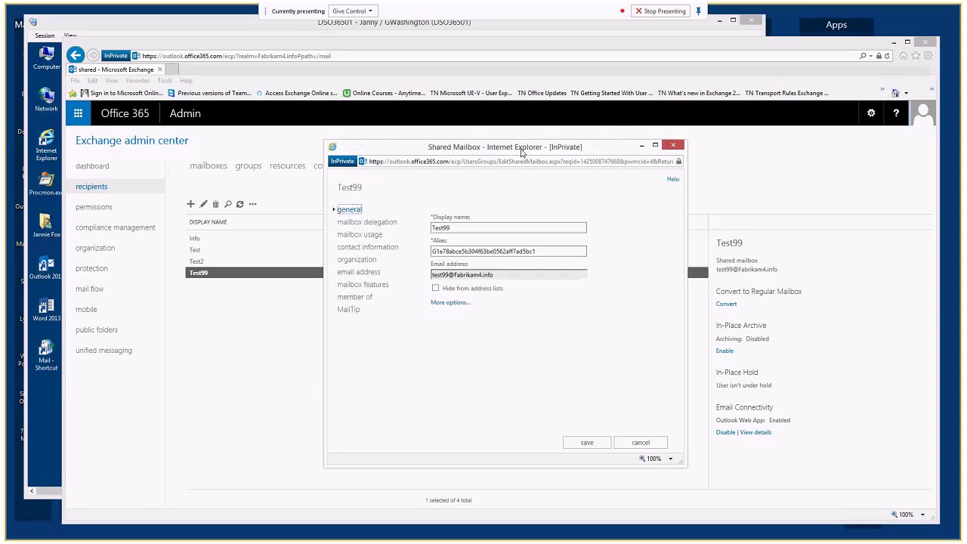
{"action": "left_click_drag", "start_coordinate": [522, 152], "coordinate": [384, 117]}
{"action": "left_click", "coordinate": [225, 189]}
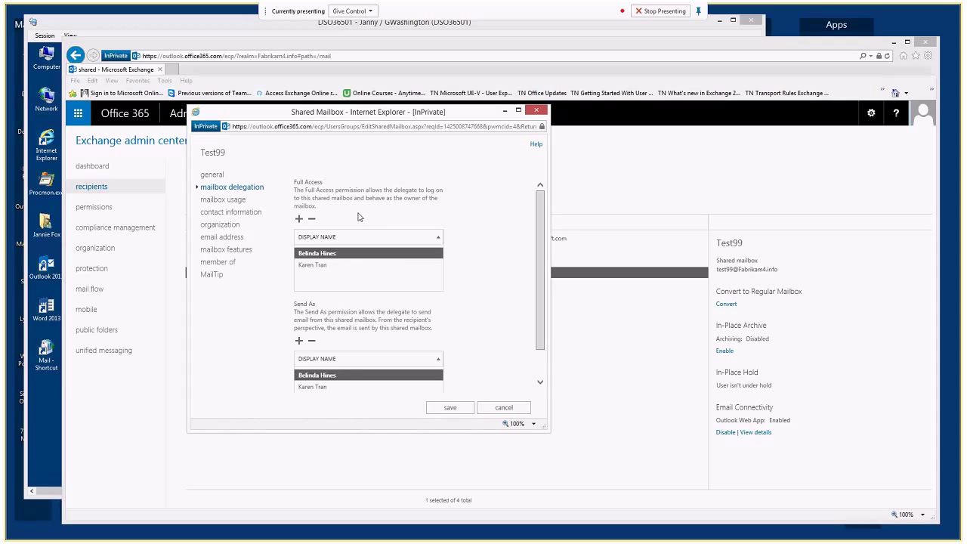
{"action": "left_click", "coordinate": [540, 383]}
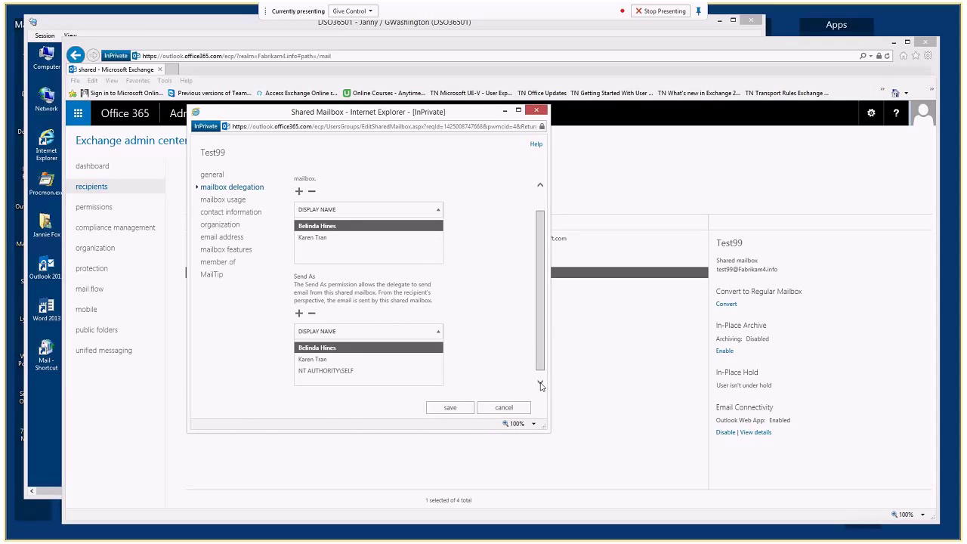
{"action": "left_click", "coordinate": [541, 383]}
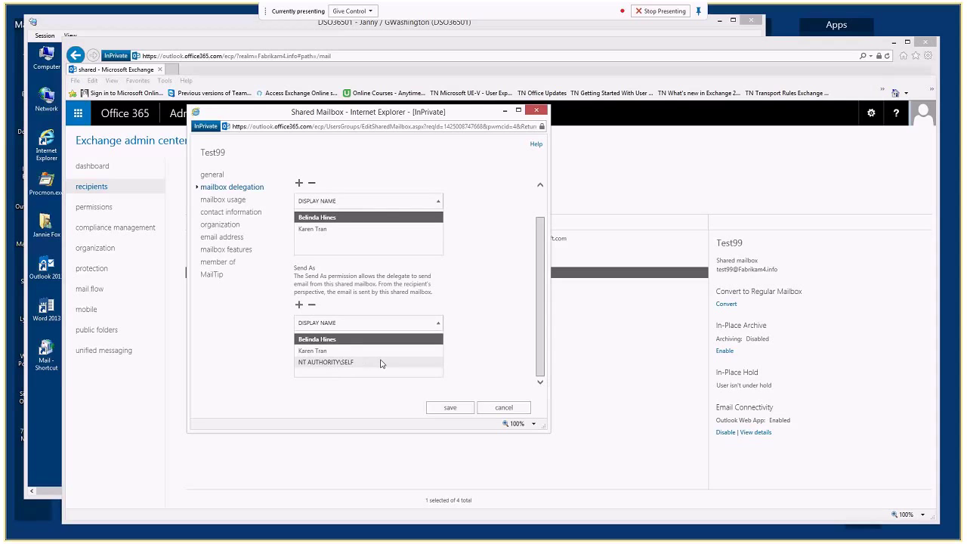
Look through Test99's mailbox usage, contact information and organization pages.
{"action": "left_click", "coordinate": [235, 202]}
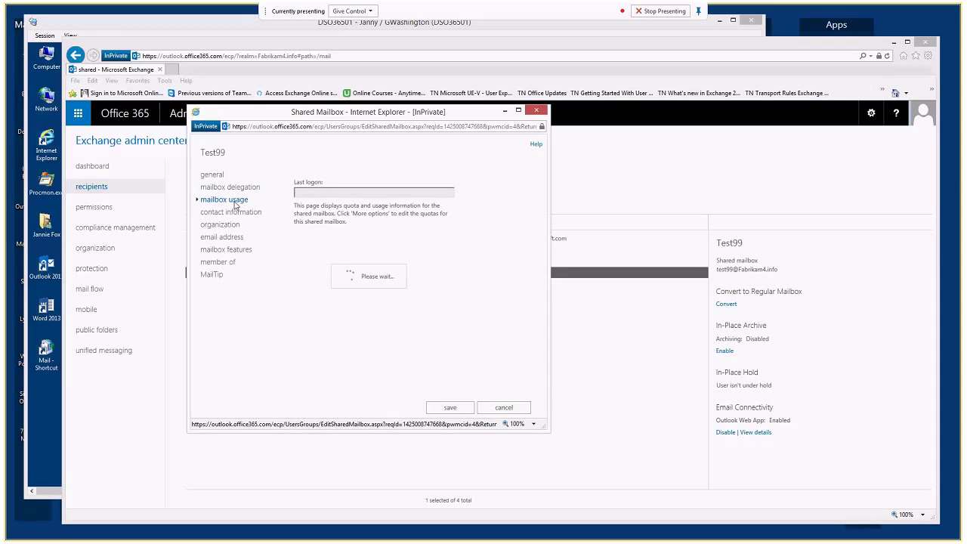
{"action": "left_click", "coordinate": [436, 323]}
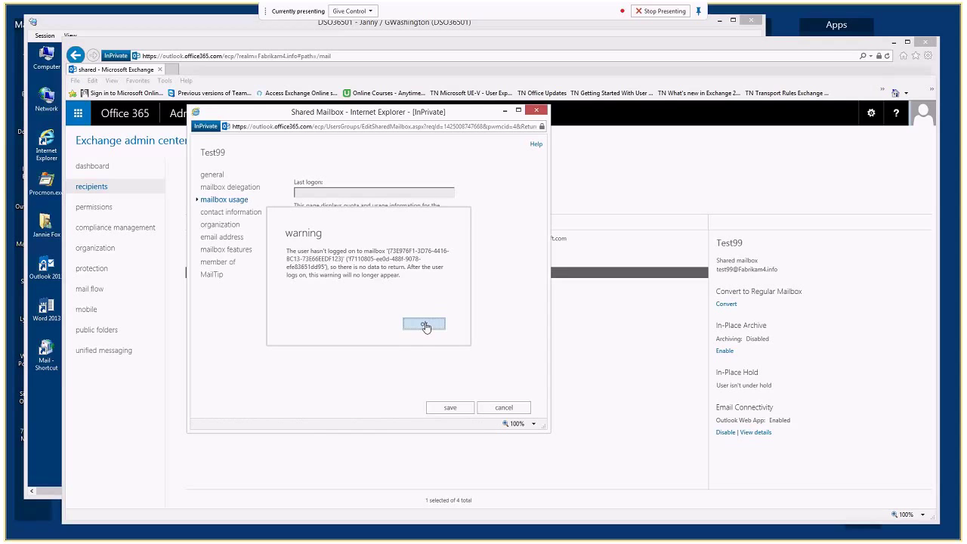
{"action": "left_click", "coordinate": [228, 216]}
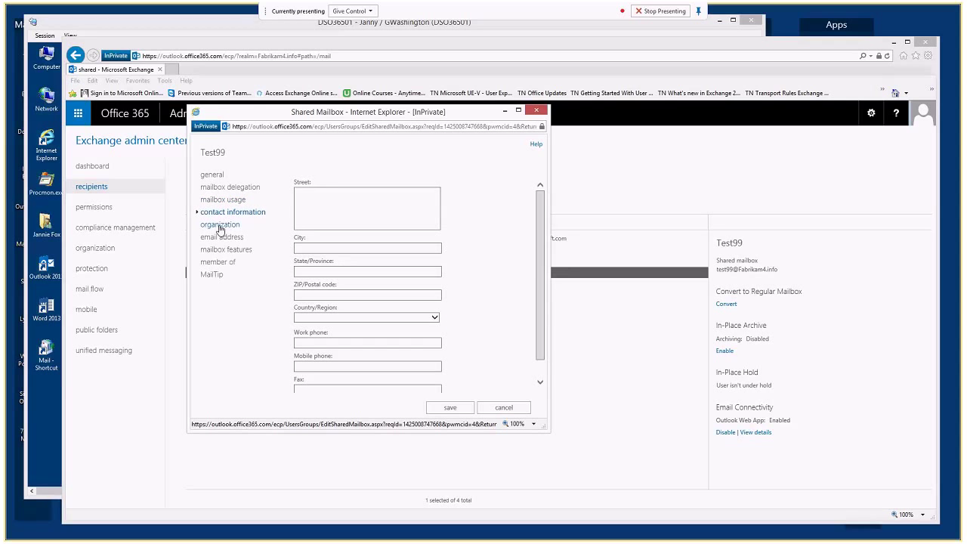
{"action": "left_click", "coordinate": [220, 227]}
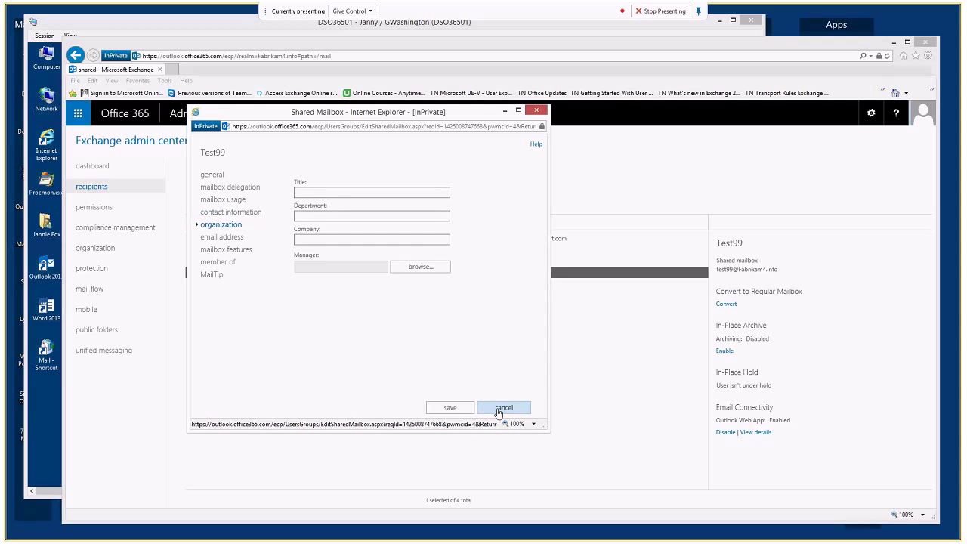
Cancel Test99's properties without saving and select ecp in the address bar URL.
{"action": "left_click", "coordinate": [500, 409]}
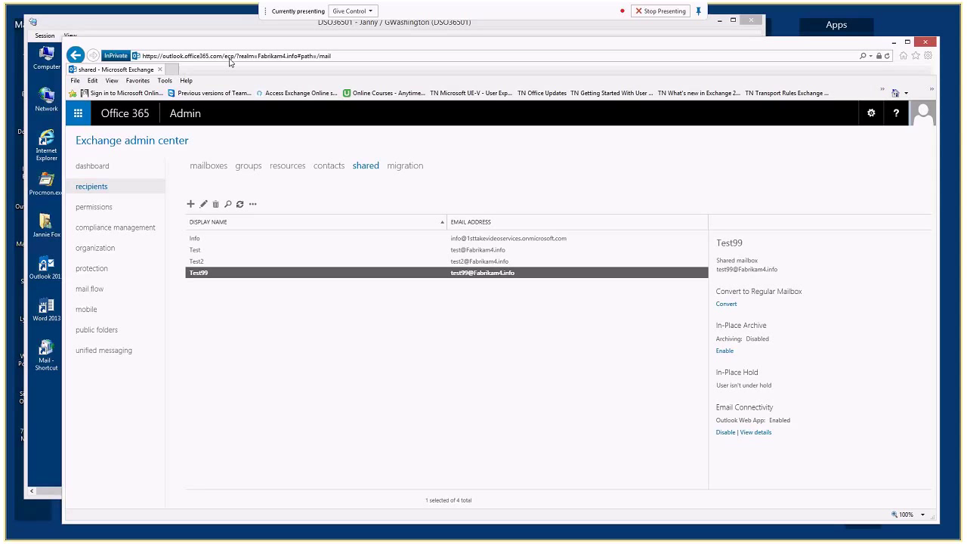
{"action": "left_click", "coordinate": [227, 58]}
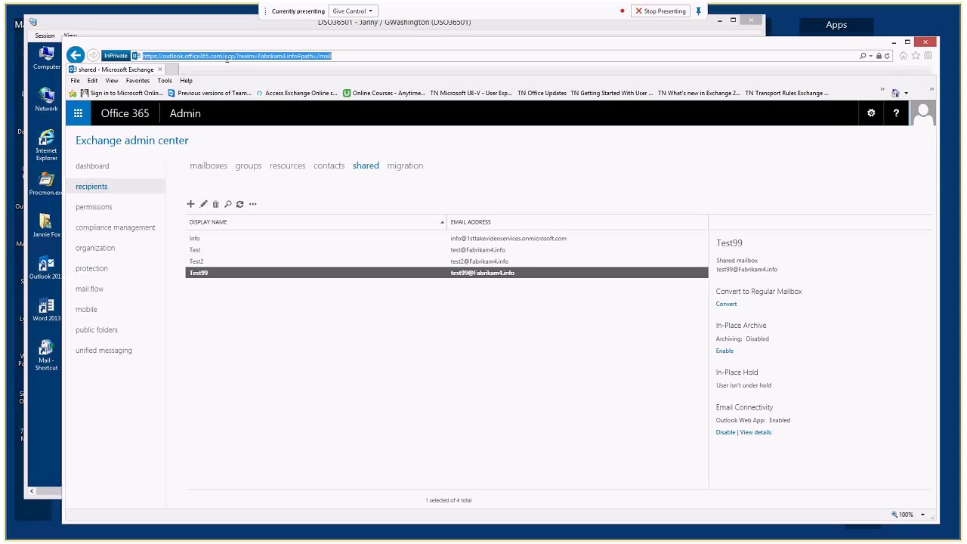
{"action": "double_click", "coordinate": [229, 58]}
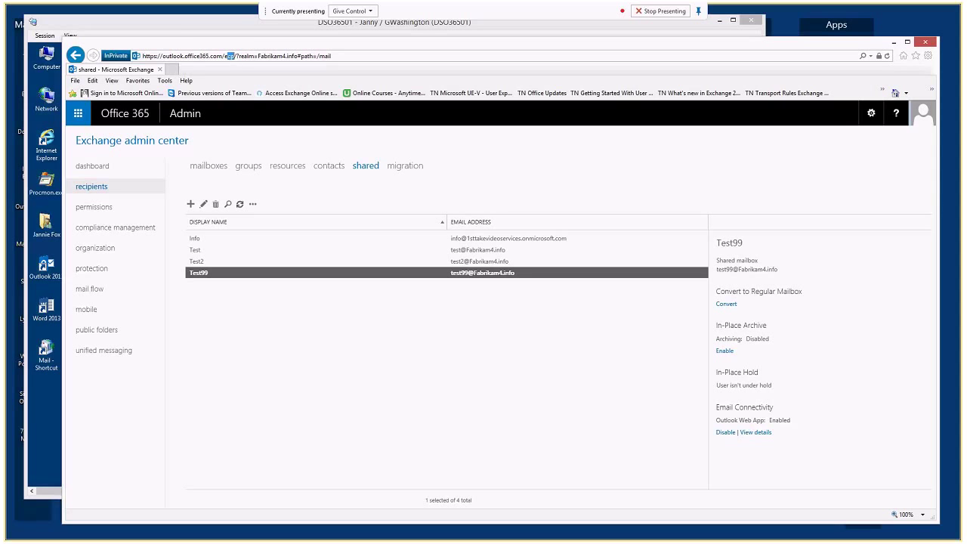
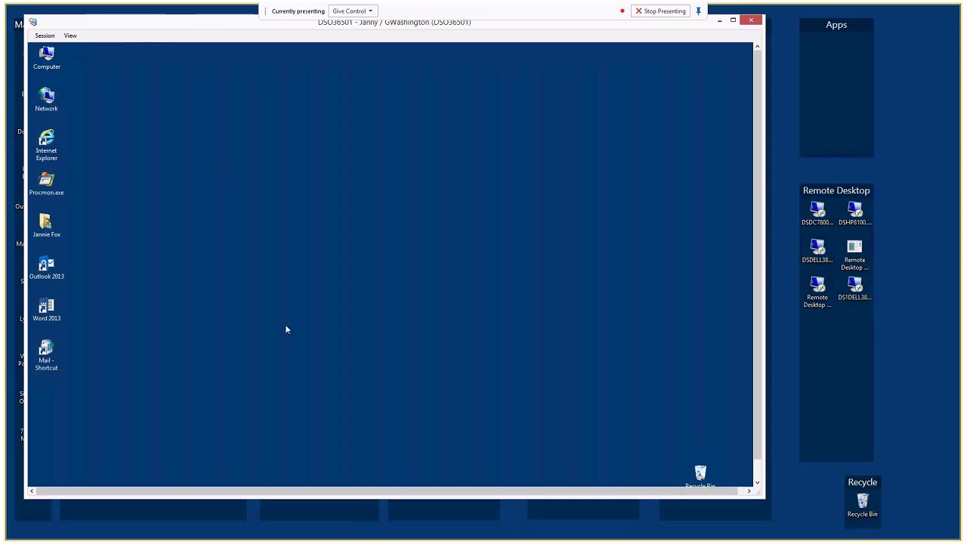
{"action": "double_click", "coordinate": [46, 353]}
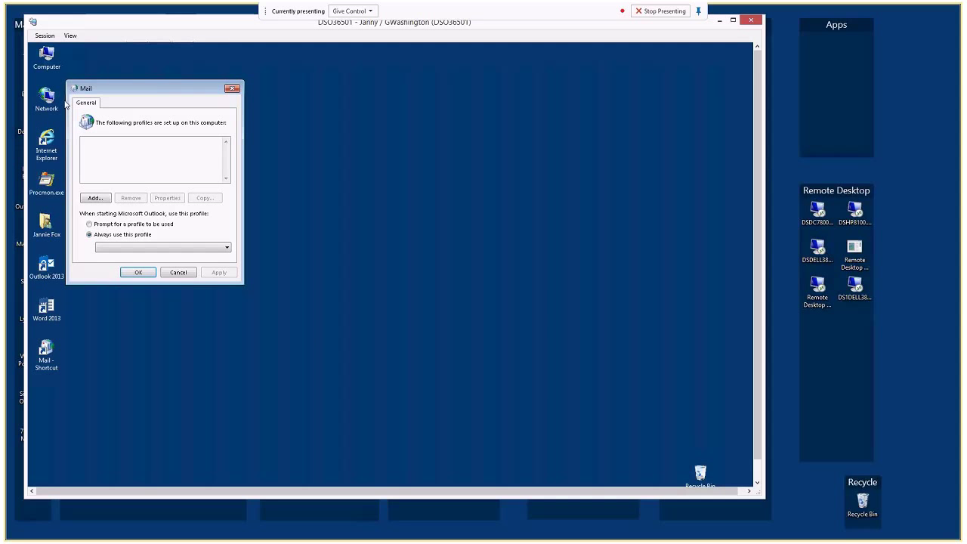
{"action": "left_click", "coordinate": [179, 272]}
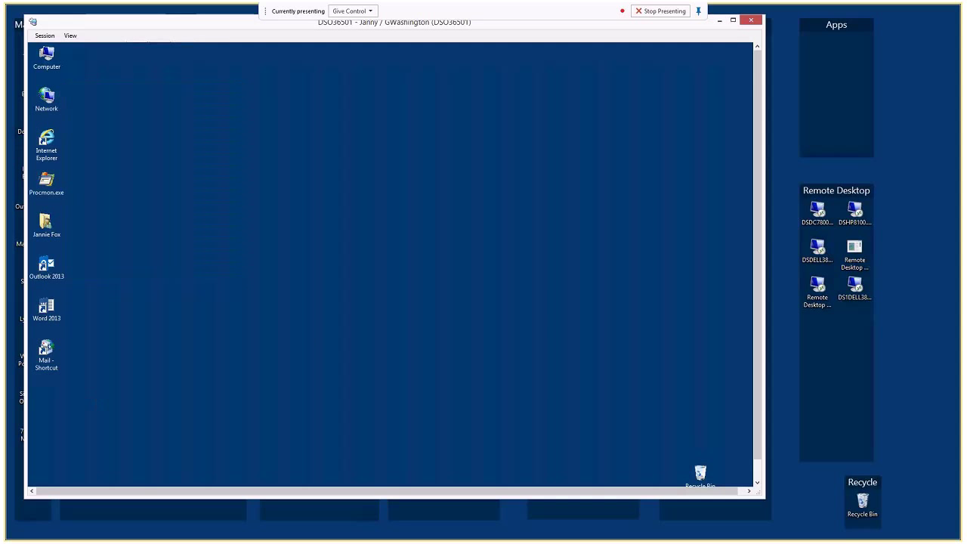
{"action": "key", "text": "super"}
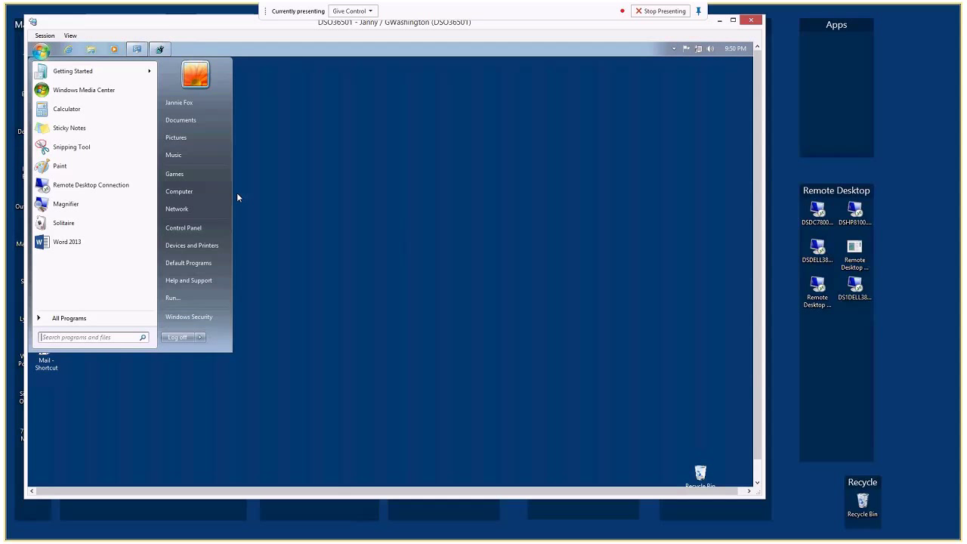
{"action": "left_click", "coordinate": [195, 228]}
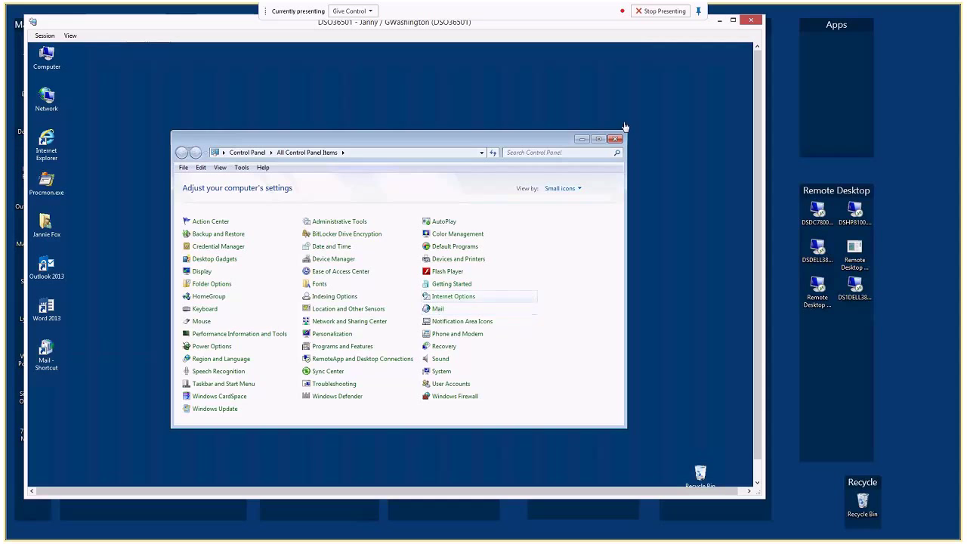
{"action": "right_click", "coordinate": [436, 312]}
{"action": "left_click", "coordinate": [616, 139]}
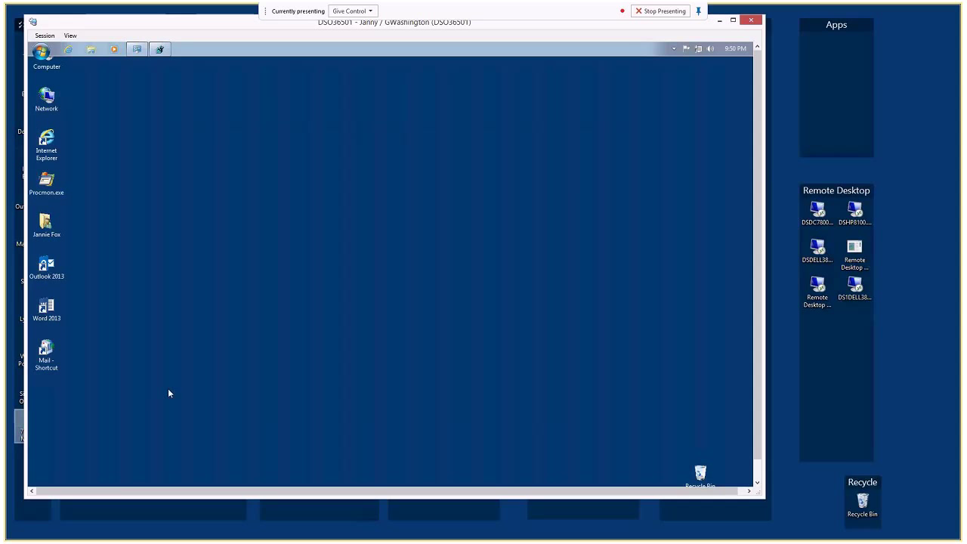
Launch Outlook 2013 and accept setting up an e-mail account in the first-run wizard.
{"action": "double_click", "coordinate": [50, 275]}
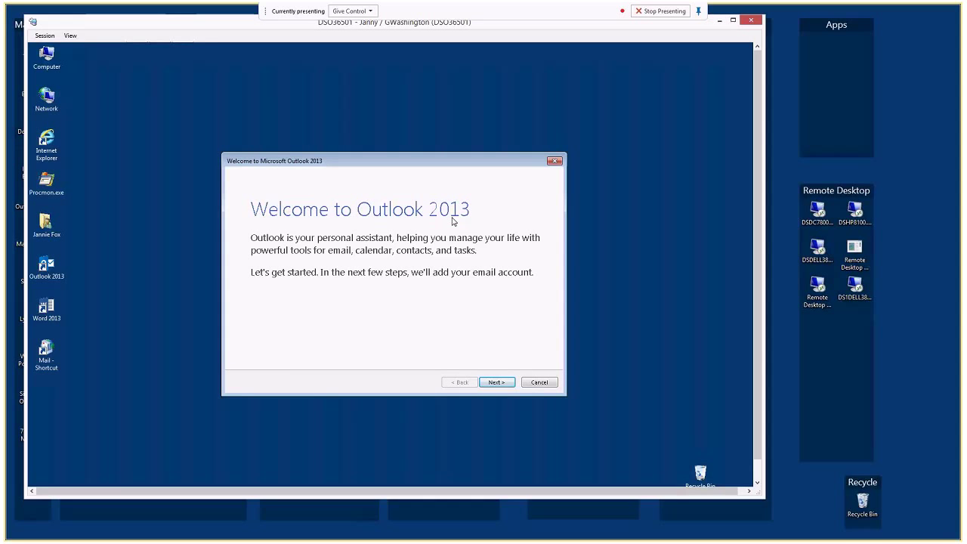
{"action": "left_click", "coordinate": [500, 383]}
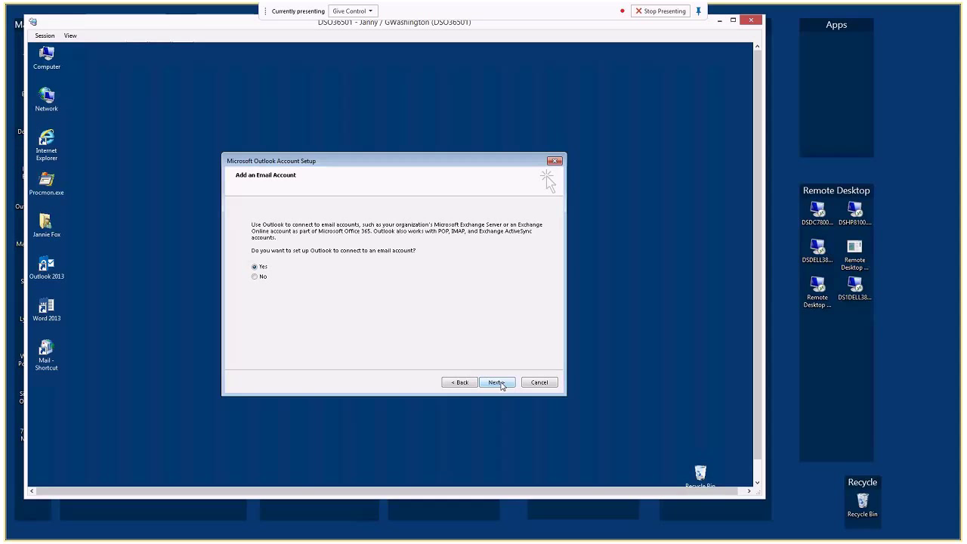
{"action": "left_click", "coordinate": [499, 383]}
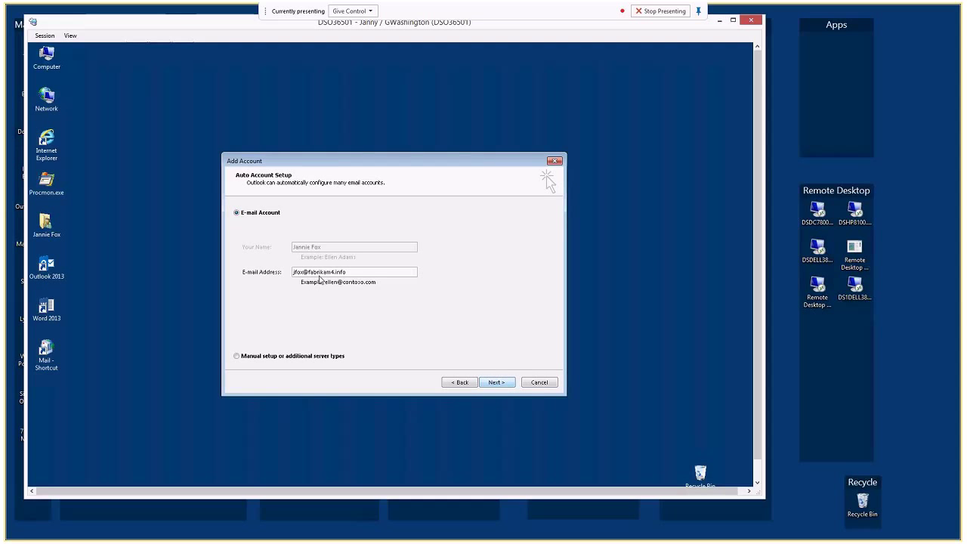
Check the pre-filled e-mail address and start Auto Account Setup.
{"action": "left_click_drag", "start_coordinate": [301, 272], "coordinate": [372, 272]}
{"action": "left_click", "coordinate": [372, 272]}
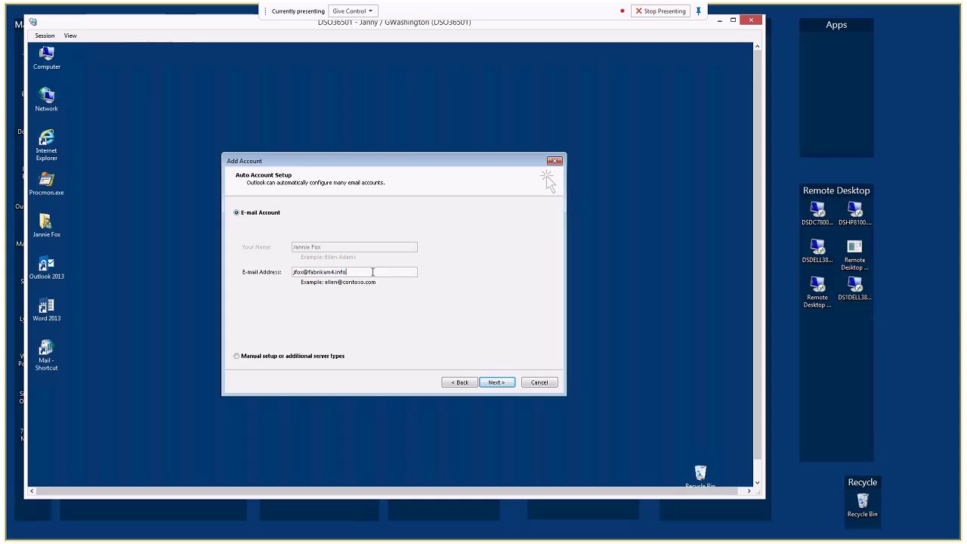
{"action": "left_click", "coordinate": [496, 382]}
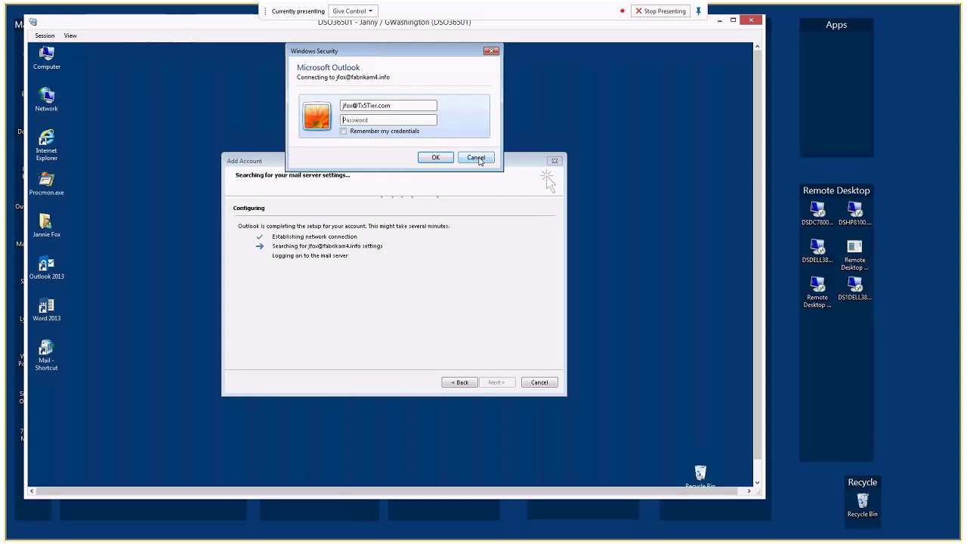
Enter the account password in Windows Security, tick Remember my credentials, and submit.
{"action": "left_click", "coordinate": [382, 121]}
{"action": "type", "text": "*********"}
{"action": "left_click", "coordinate": [346, 133]}
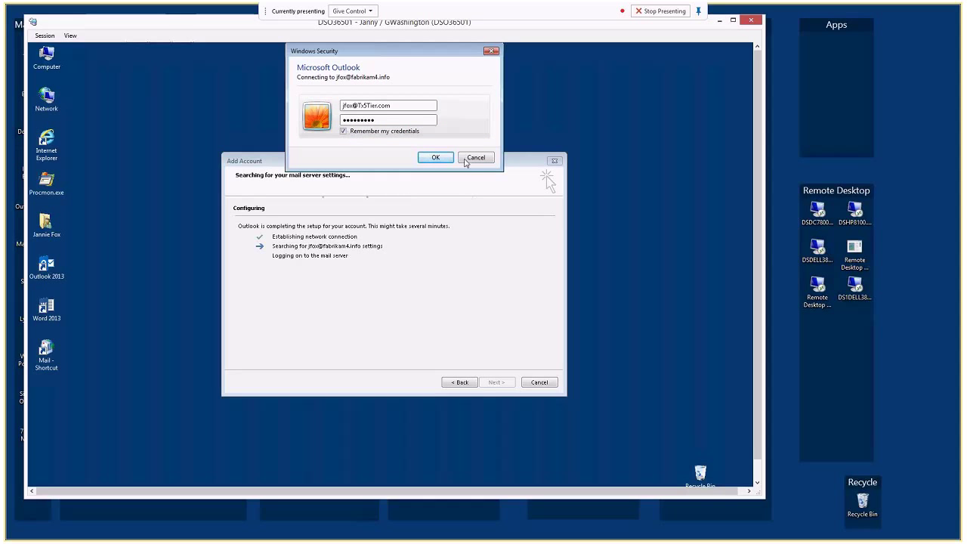
{"action": "left_click", "coordinate": [436, 158]}
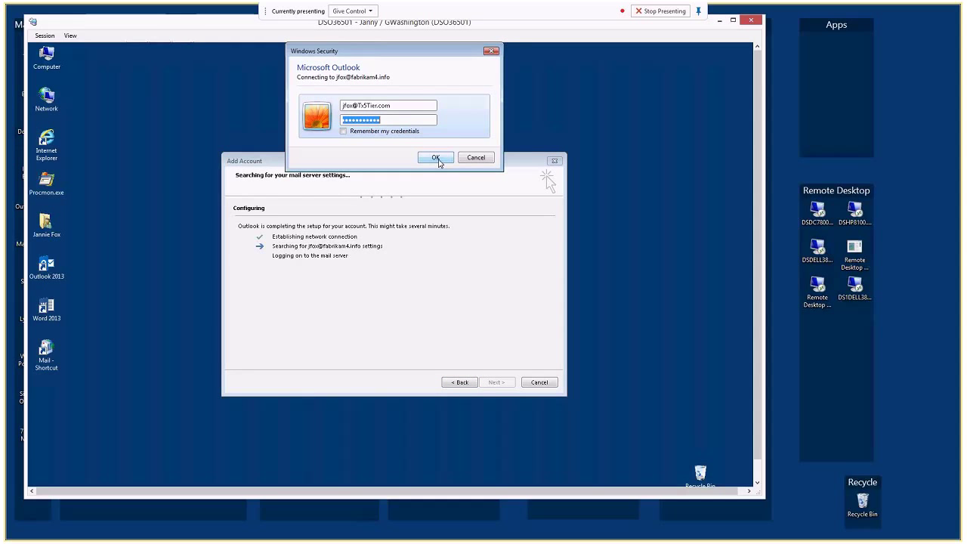
Re-enter the password and change the username domain to fabrikam4.info, then submit.
{"action": "type", "text": "•••••••••••••••"}
{"action": "key", "text": "ctrl+a"}
{"action": "left_click", "coordinate": [360, 105]}
{"action": "key", "text": "shift+End"}
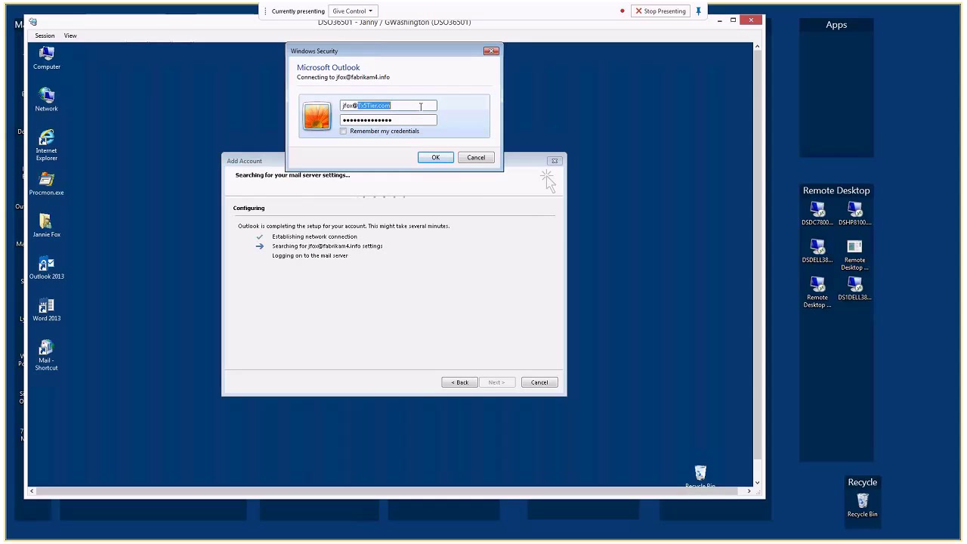
{"action": "type", "text": "fabrikam4.info"}
{"action": "left_click", "coordinate": [444, 160]}
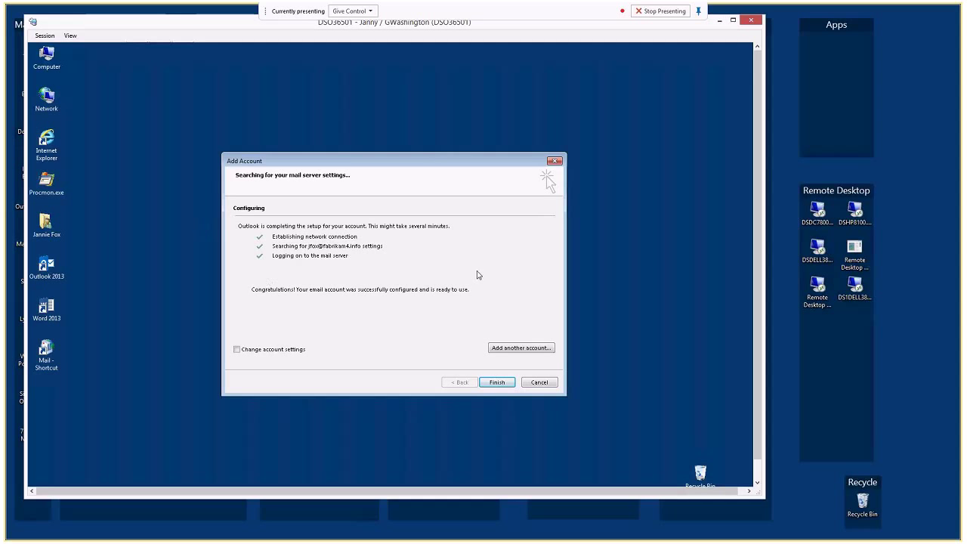
Finish setup and load the Inbox with the Luncheon Planning and Meeting Planning requests.
{"action": "left_click", "coordinate": [497, 383]}
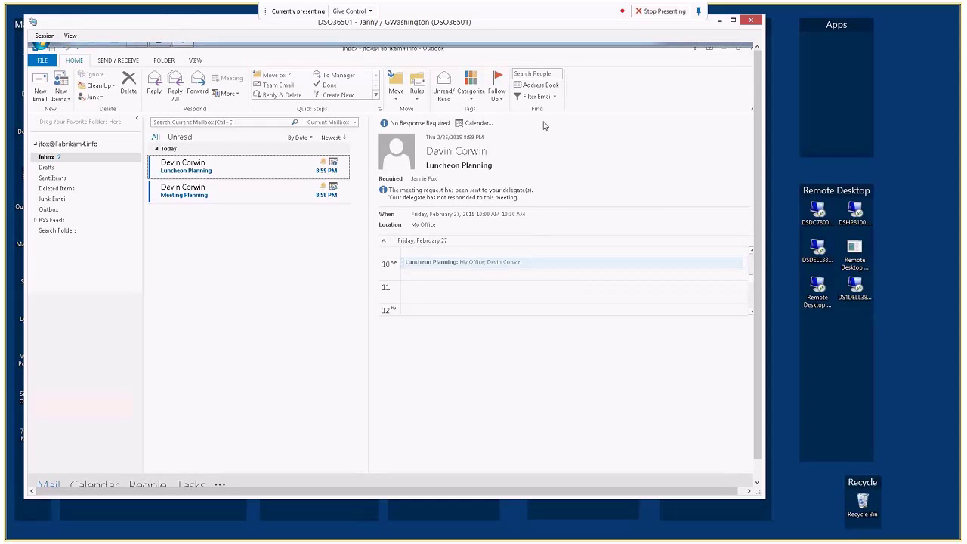
{"action": "left_click_drag", "start_coordinate": [236, 27], "coordinate": [266, 54]}
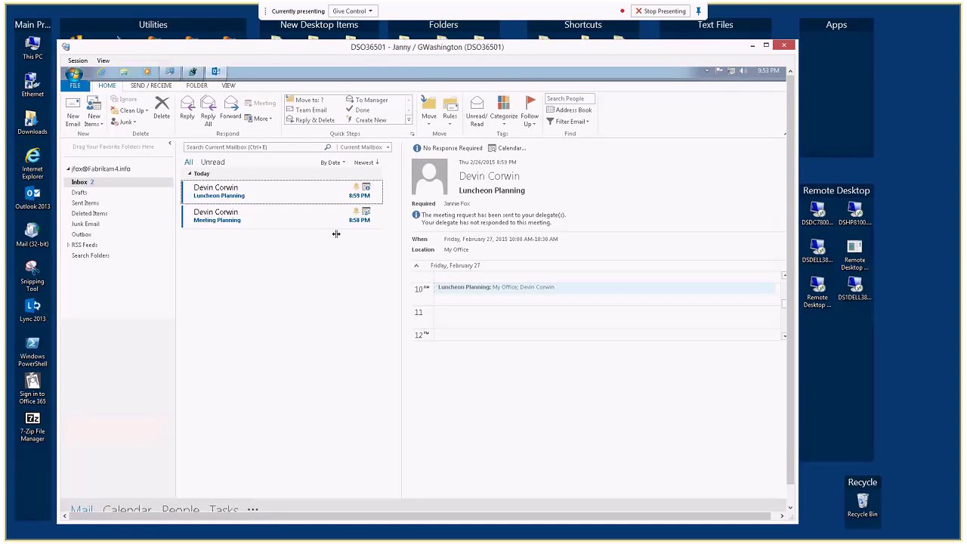
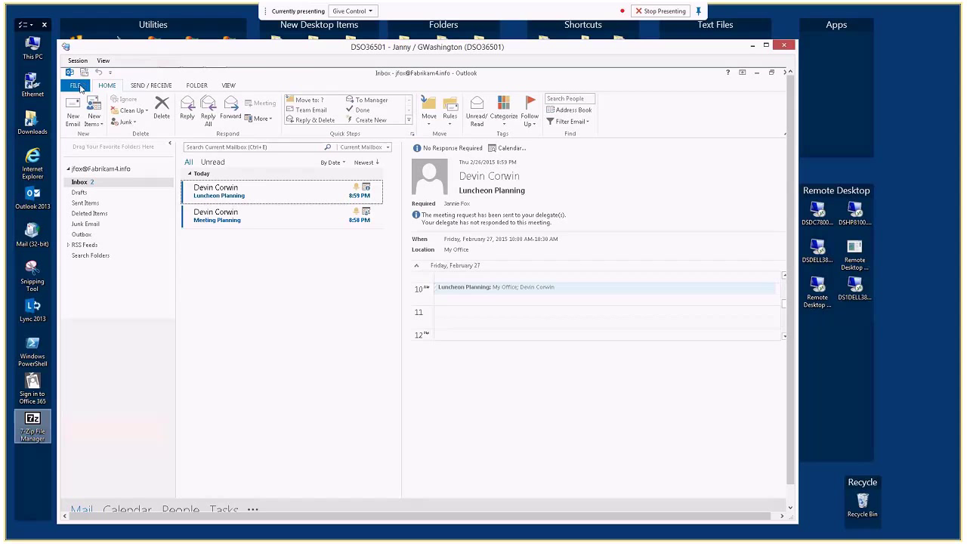
Open the Delegates dialog from File > Account Settings > Delegate Access, showing the one existing delegate.
{"action": "key", "text": "alt+f"}
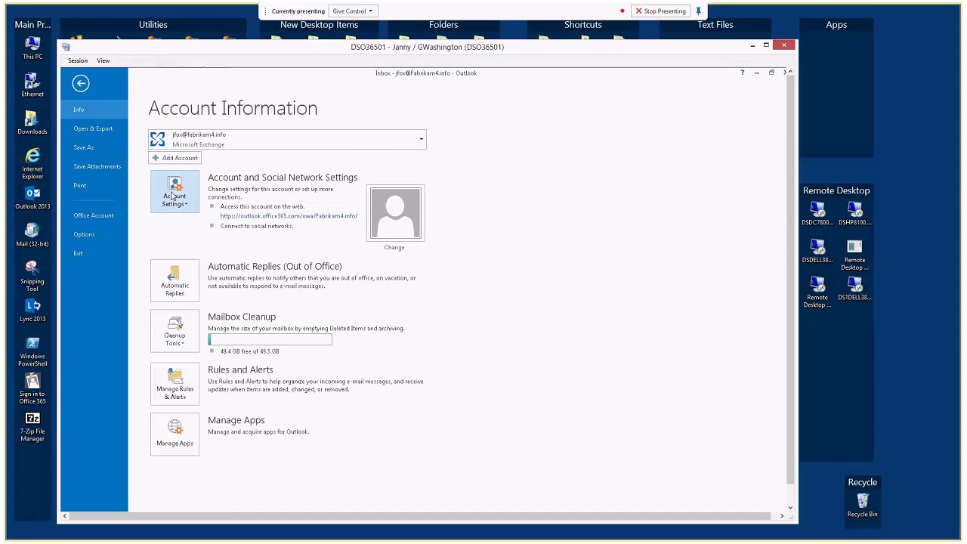
{"action": "left_click", "coordinate": [172, 196]}
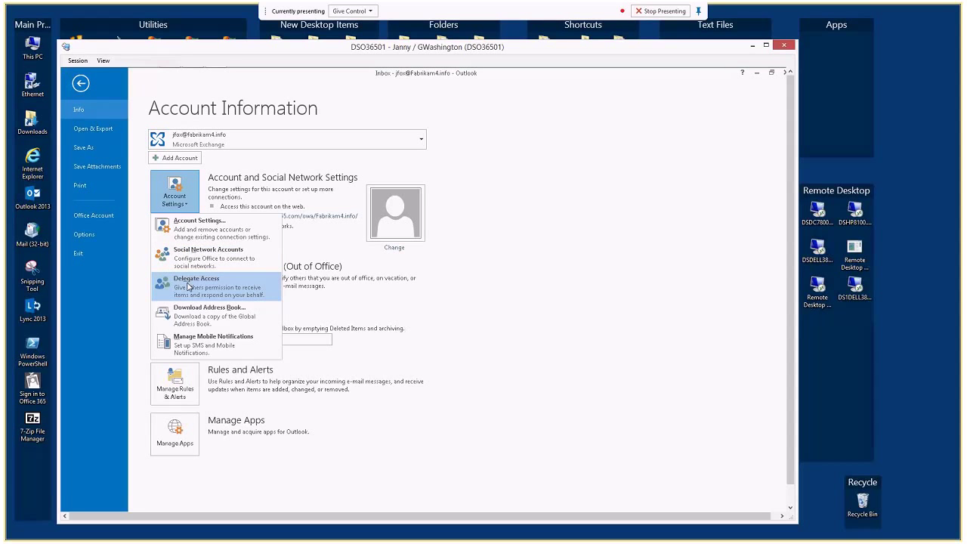
{"action": "left_click", "coordinate": [189, 287]}
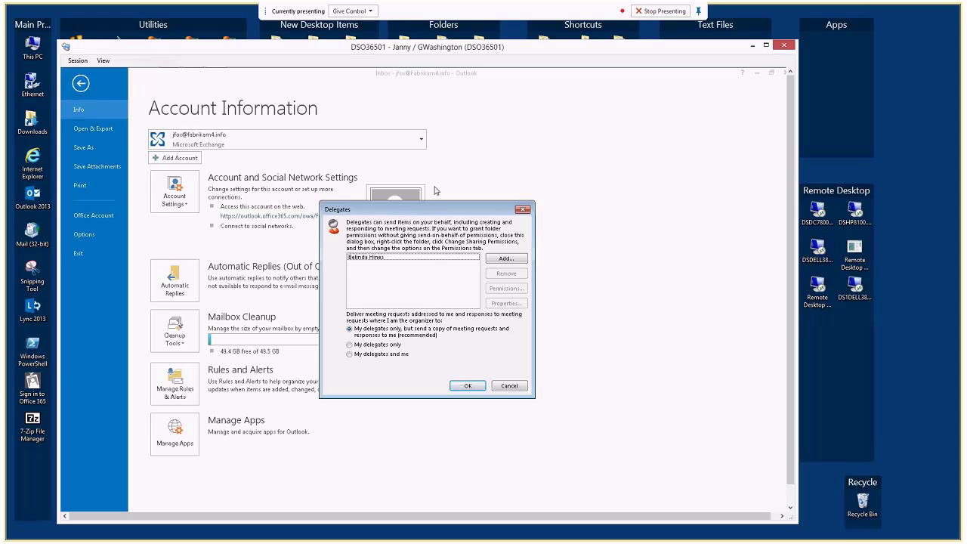
Add a colleague from the Global Address List as a second delegate, opening Delegate Permissions.
{"action": "left_click", "coordinate": [506, 259]}
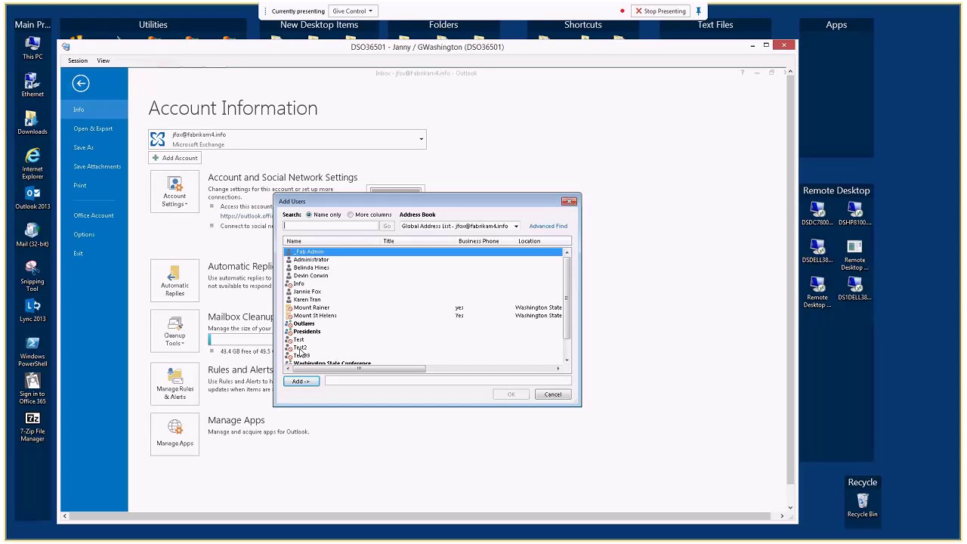
{"action": "left_click", "coordinate": [306, 300]}
{"action": "double_click", "coordinate": [305, 301]}
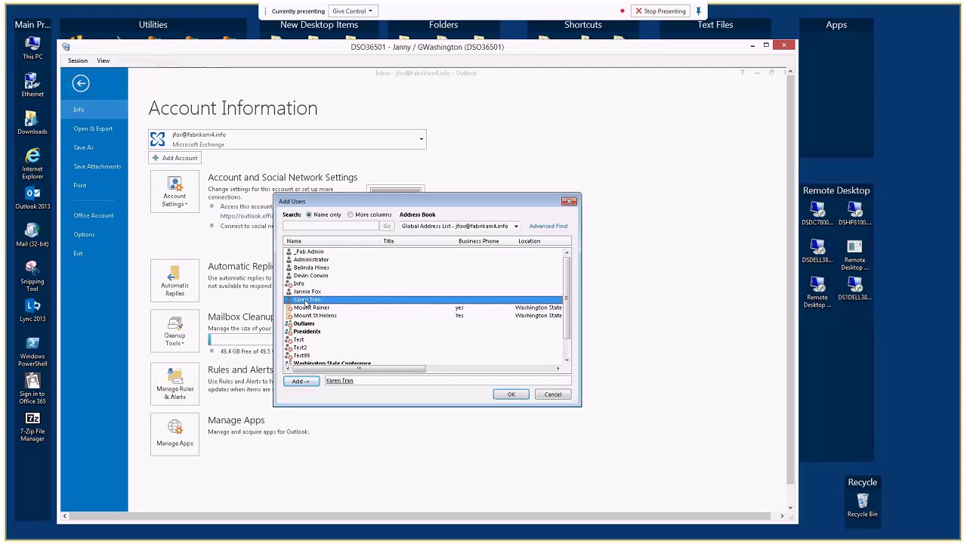
{"action": "left_click", "coordinate": [511, 395]}
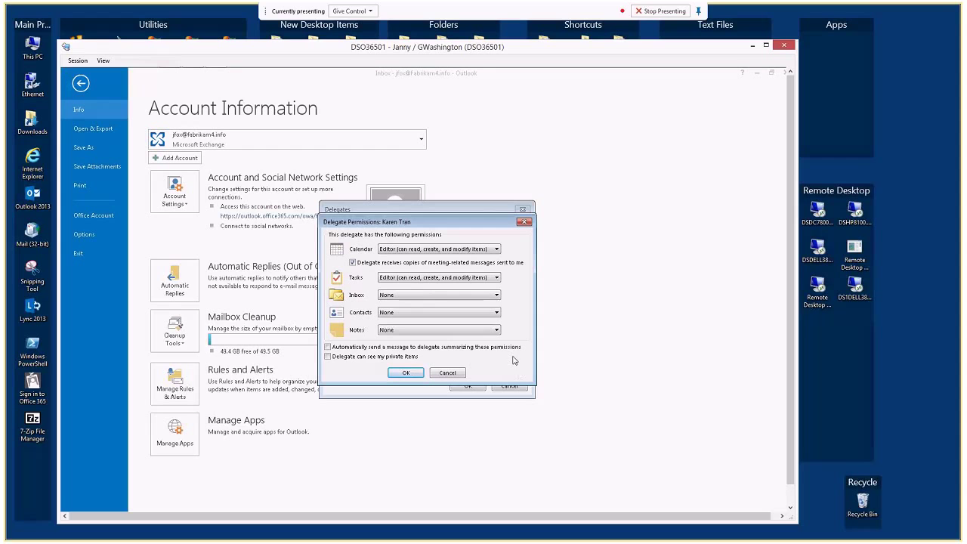
Keep the new delegate at Editor for Calendar and None for Inbox, and confirm the permissions.
{"action": "left_click", "coordinate": [496, 251]}
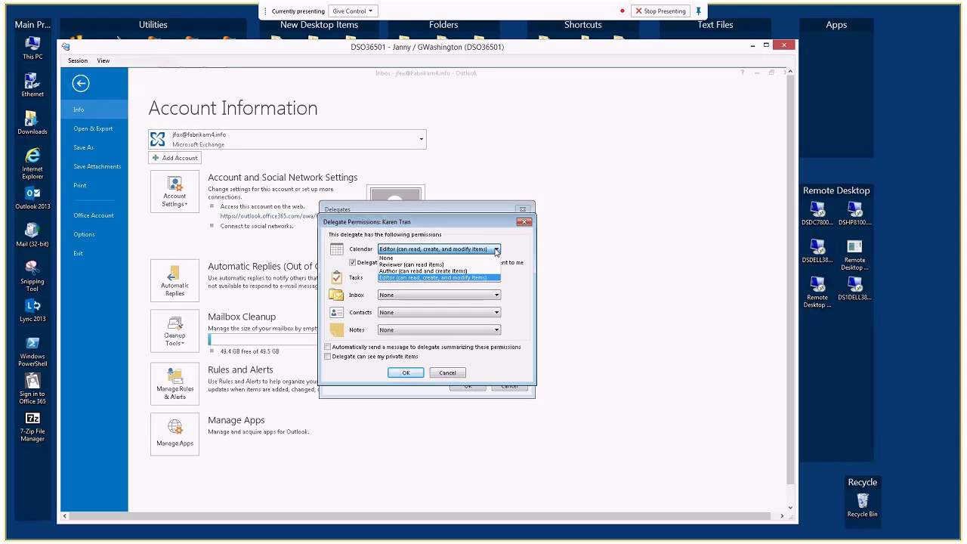
{"action": "left_click", "coordinate": [495, 250]}
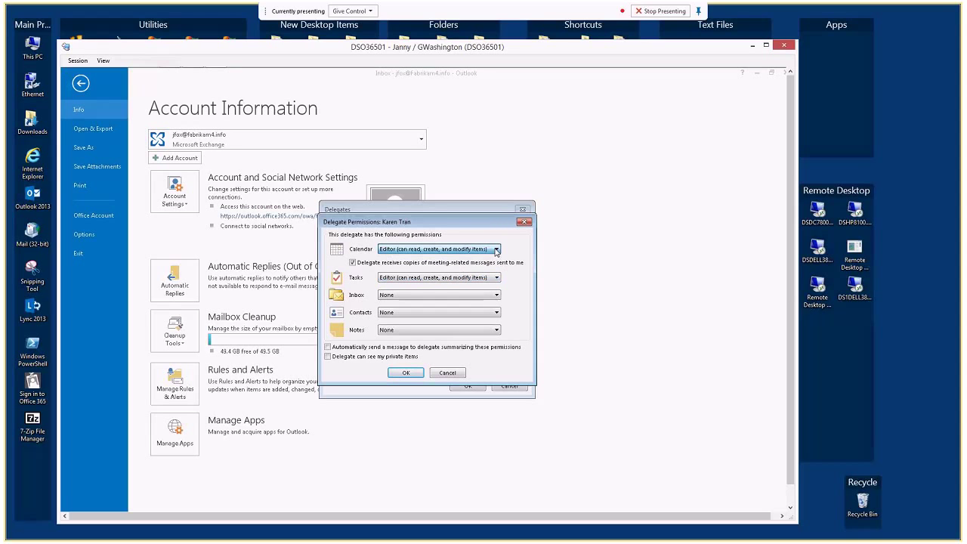
{"action": "left_click", "coordinate": [496, 296]}
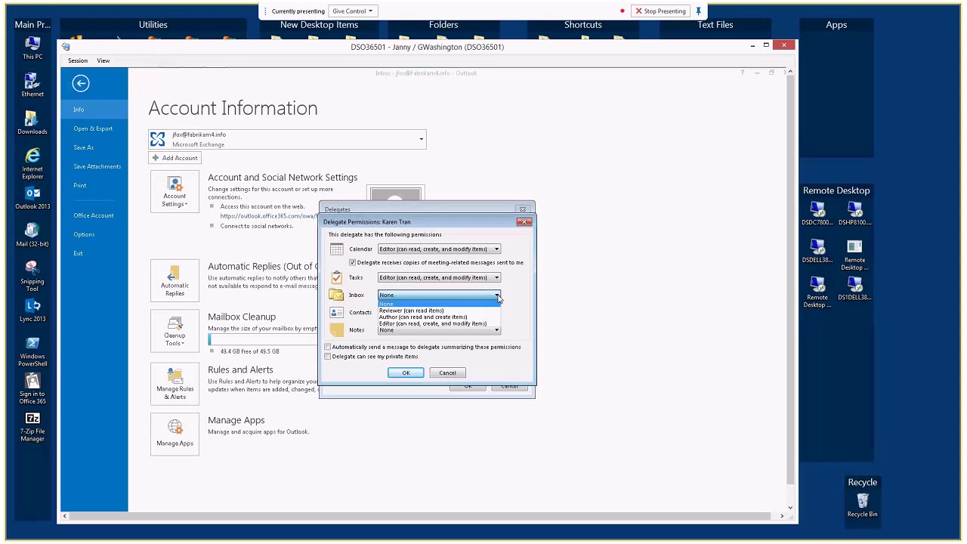
{"action": "left_click", "coordinate": [499, 297]}
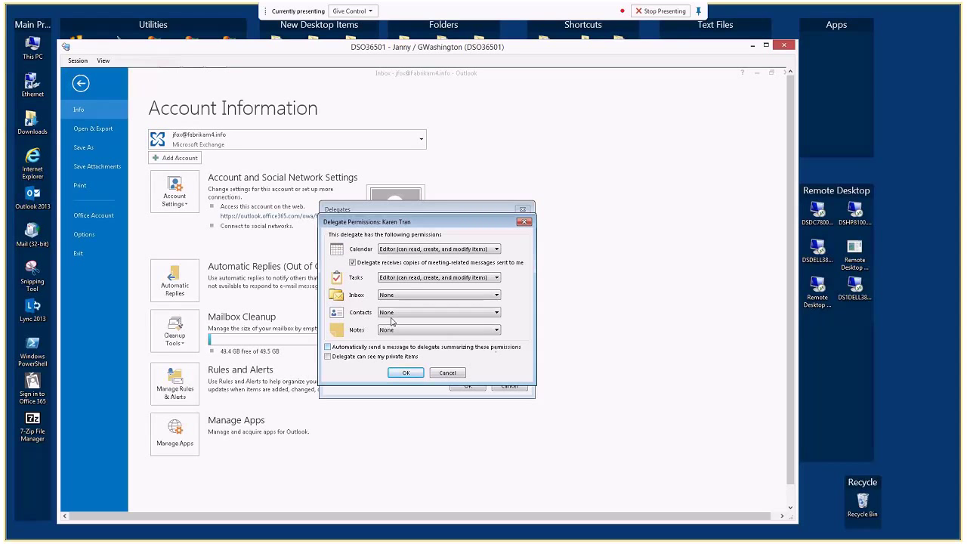
{"action": "left_click", "coordinate": [402, 373]}
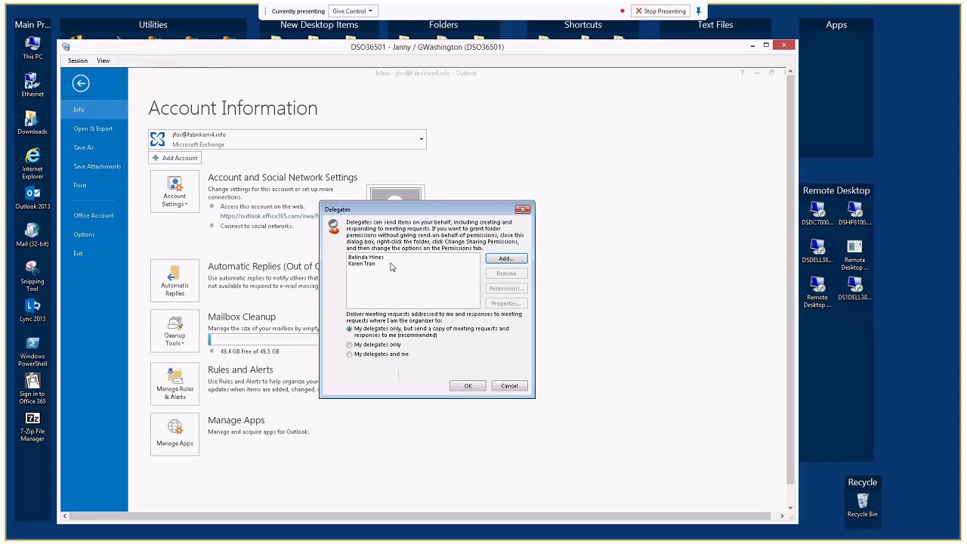
{"action": "left_click", "coordinate": [367, 265]}
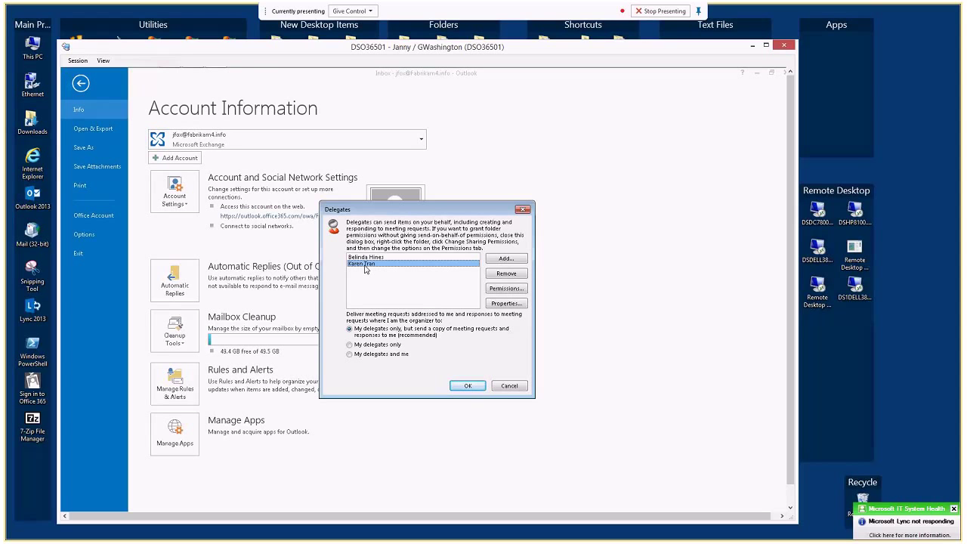
Confirm the Delegates dialog with the two delegates listed.
{"action": "left_click", "coordinate": [468, 387]}
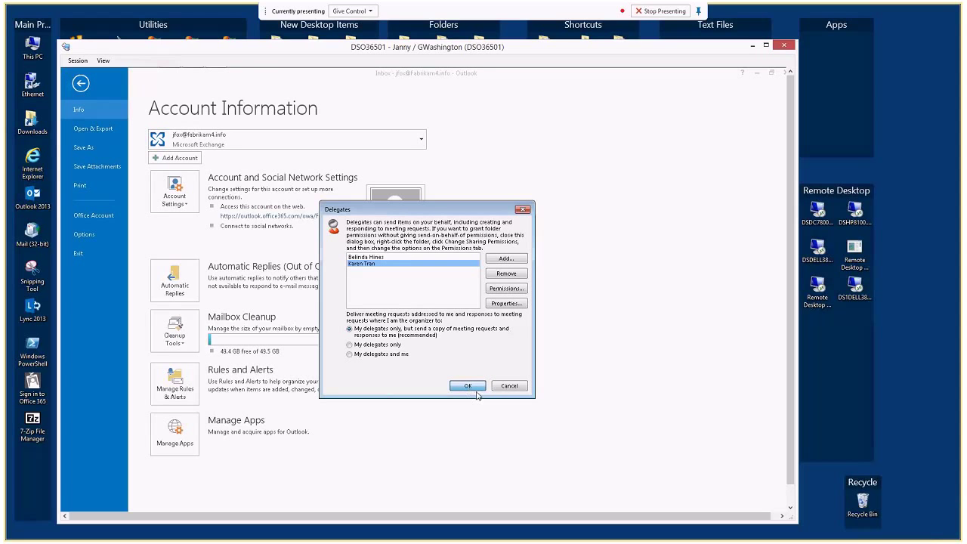
{"action": "left_click", "coordinate": [467, 388]}
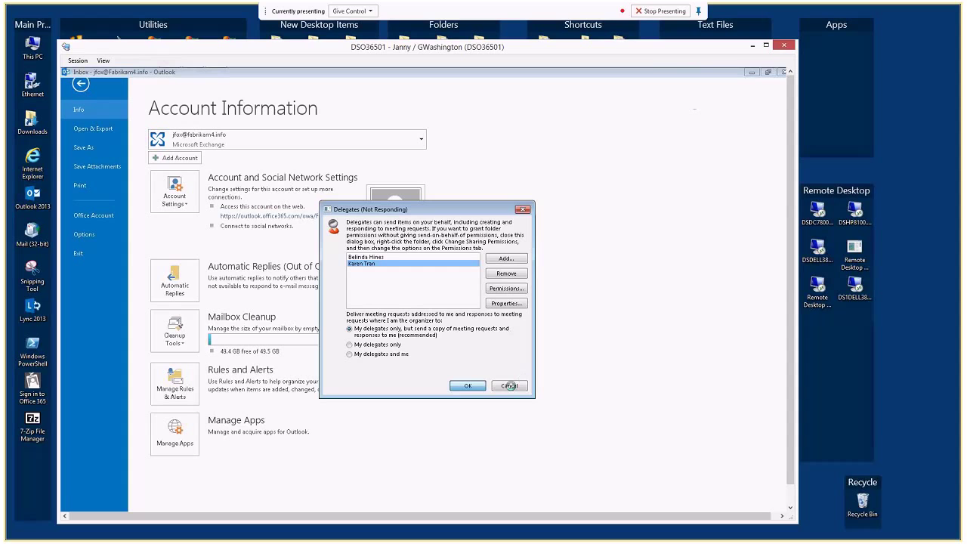
Cancel the Delegates dialog and go back from account information to the inbox.
{"action": "left_click", "coordinate": [510, 385]}
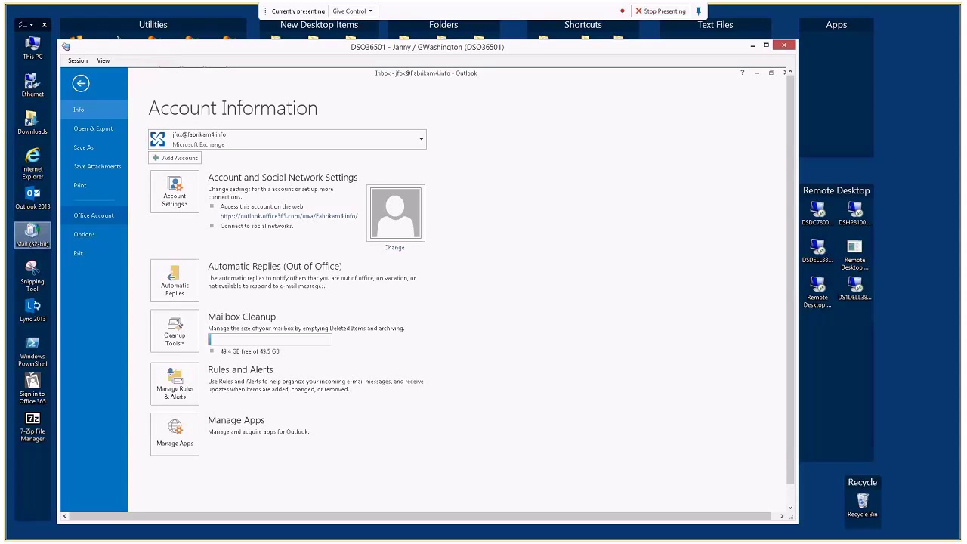
{"action": "left_click", "coordinate": [82, 84]}
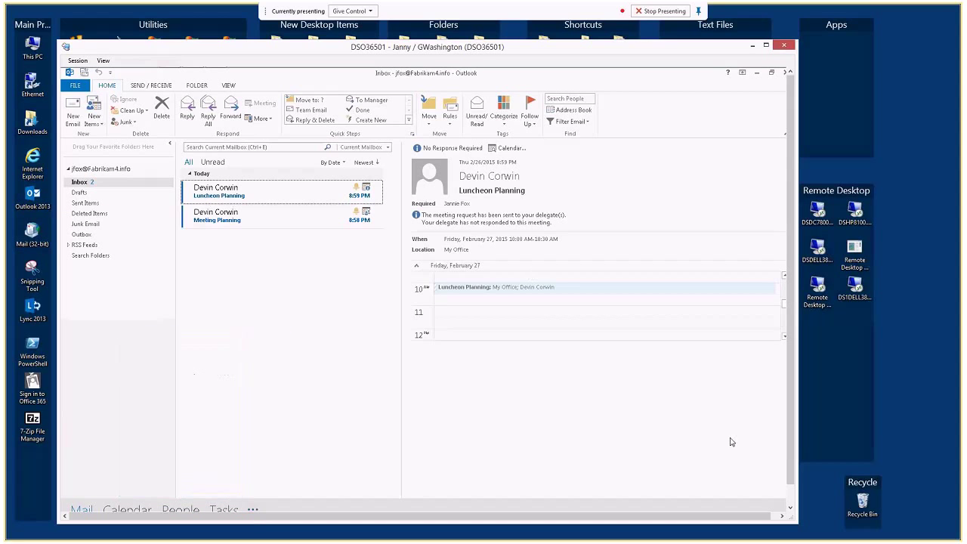
Expand the navigation bar's '...' menu showing Notes, Folders and Shortcuts.
{"action": "left_click_drag", "start_coordinate": [794, 464], "coordinate": [793, 486]}
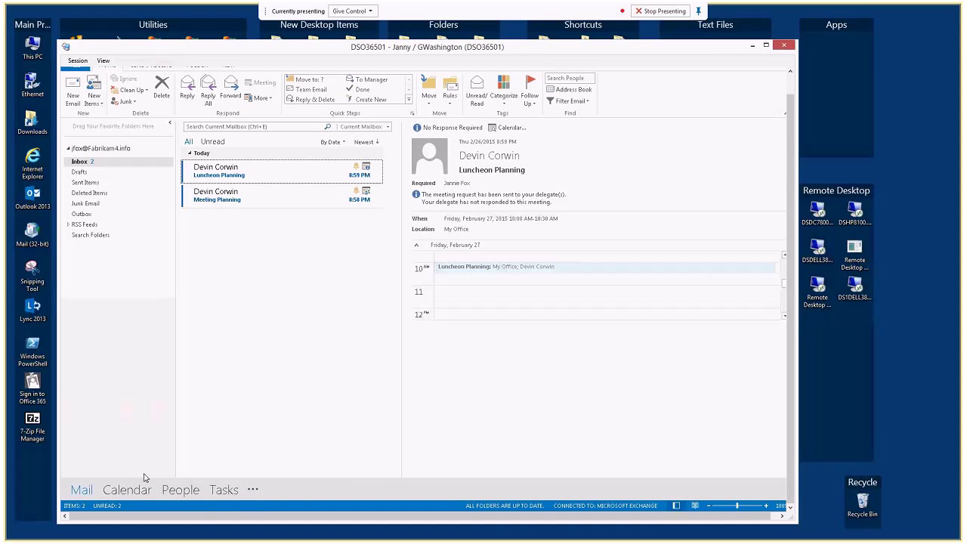
{"action": "left_click", "coordinate": [253, 491]}
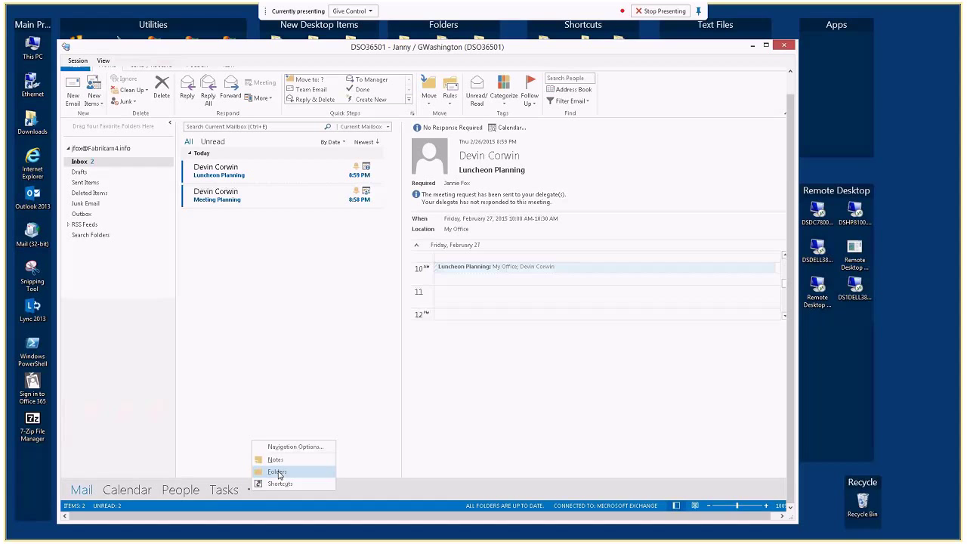
Switch to the full Folders list and open the empty Sync Issues folder.
{"action": "left_click", "coordinate": [278, 473]}
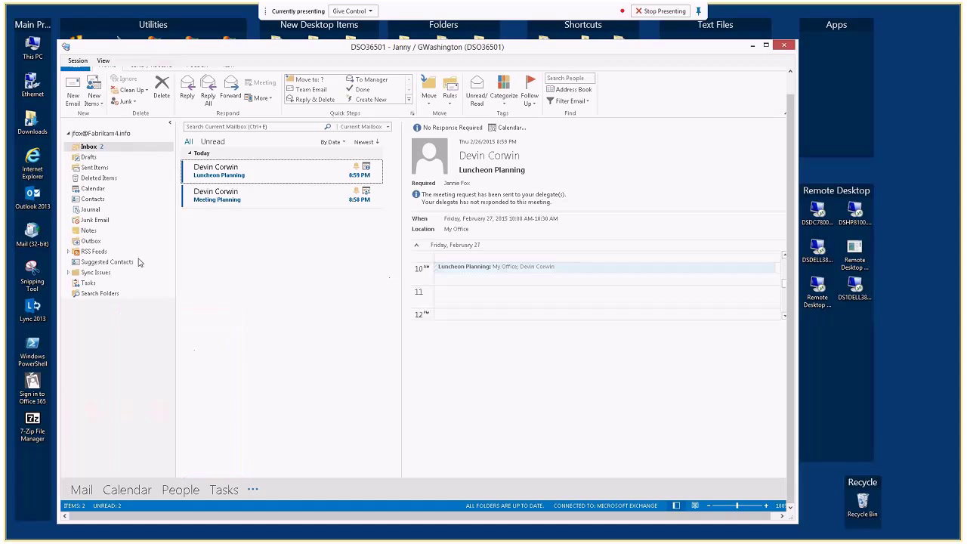
{"action": "left_click", "coordinate": [96, 272]}
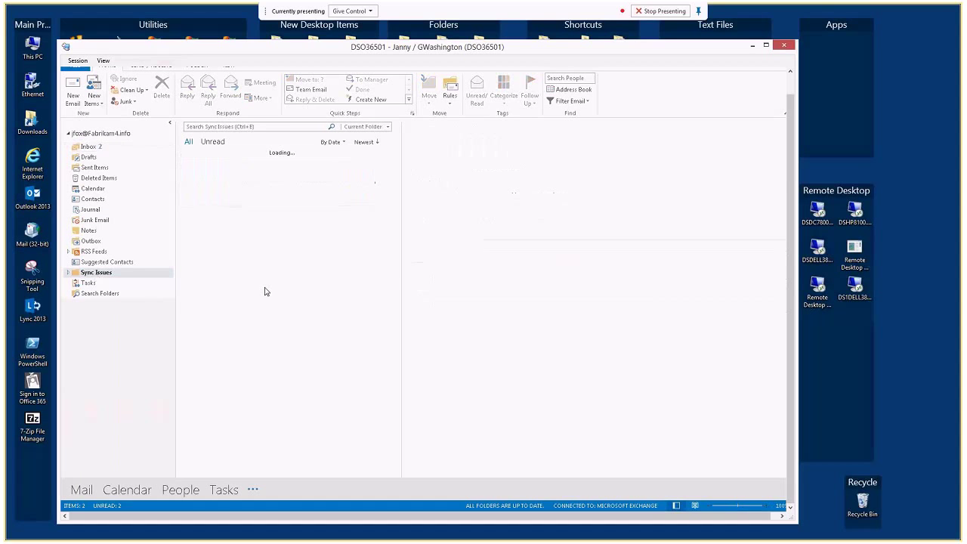
Open Calendar Properties on the Permissions tab showing Default at Free/Busy time and both delegates as Editor.
{"action": "left_click", "coordinate": [94, 190]}
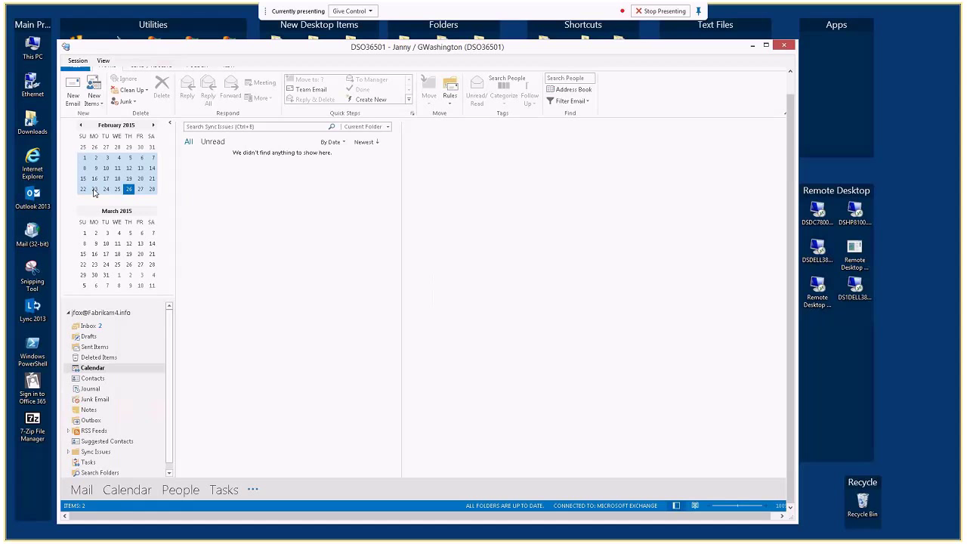
{"action": "right_click", "coordinate": [95, 370]}
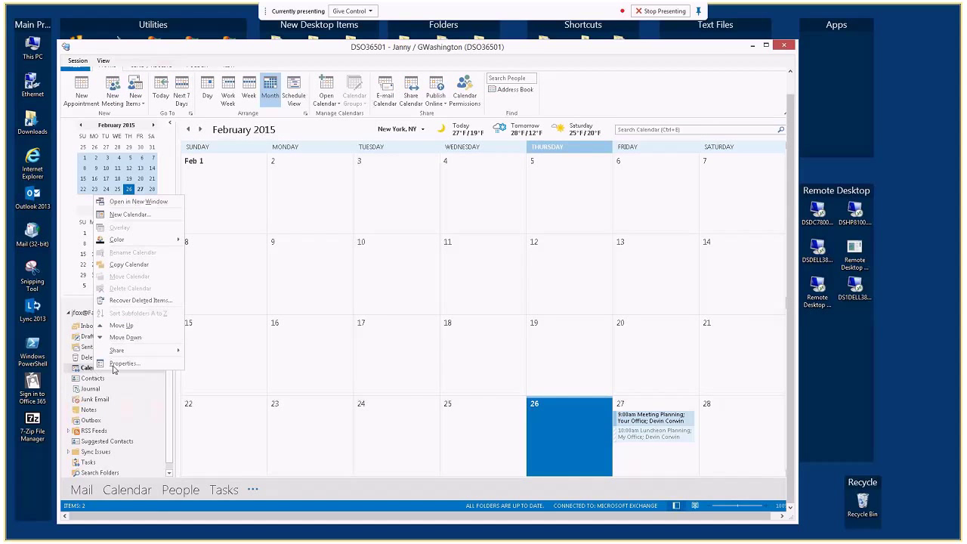
{"action": "left_click", "coordinate": [115, 366]}
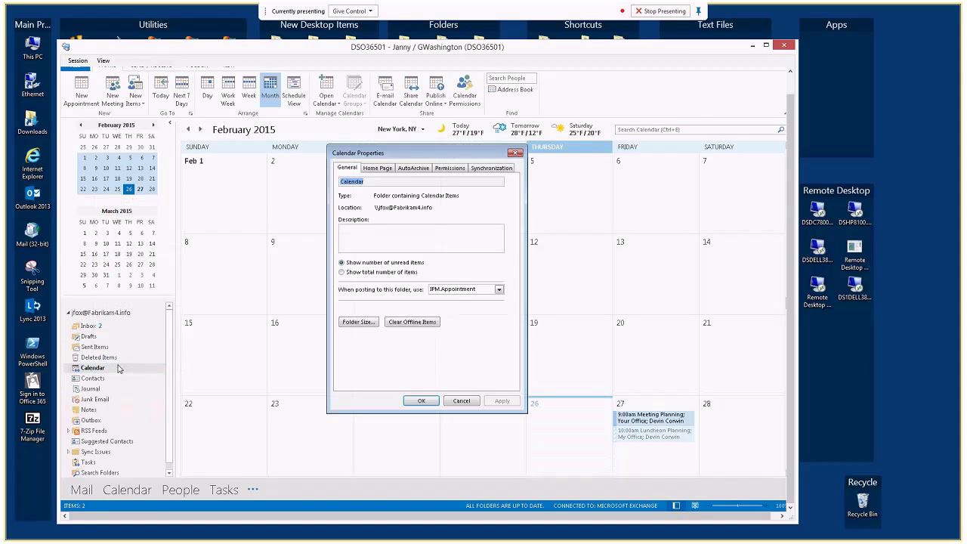
{"action": "left_click", "coordinate": [452, 168]}
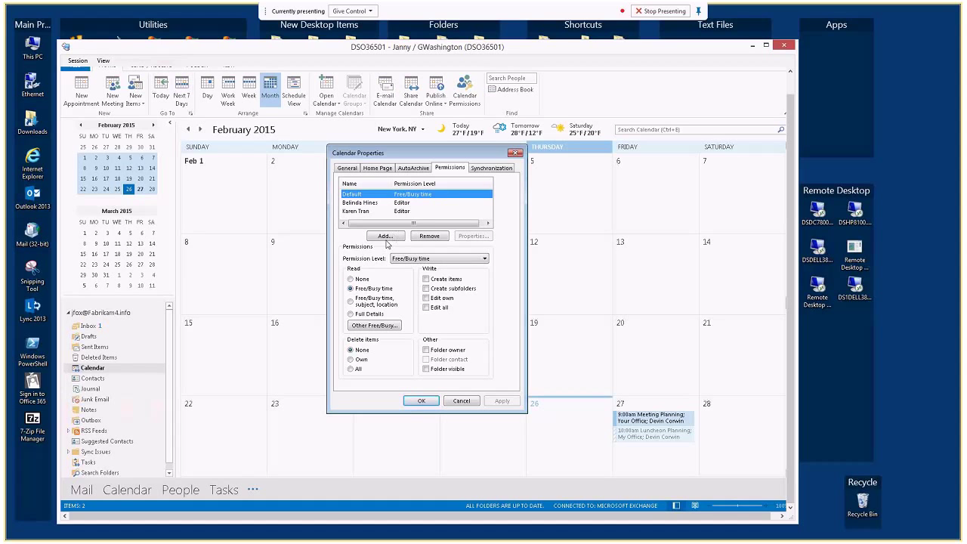
Add a third colleague from the address book to the calendar permissions at Free/Busy time.
{"action": "left_click", "coordinate": [384, 237]}
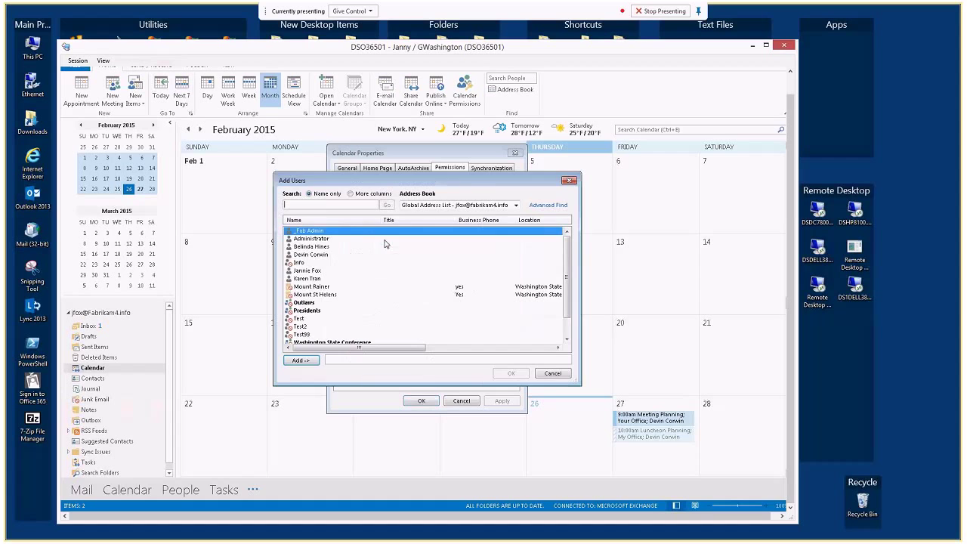
{"action": "double_click", "coordinate": [305, 255]}
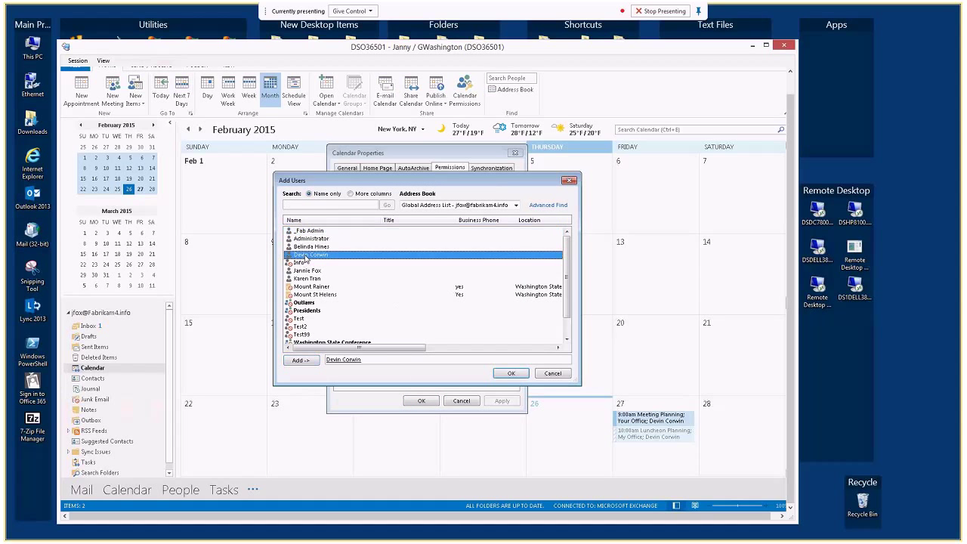
{"action": "left_click", "coordinate": [512, 373]}
{"action": "left_click", "coordinate": [488, 215]}
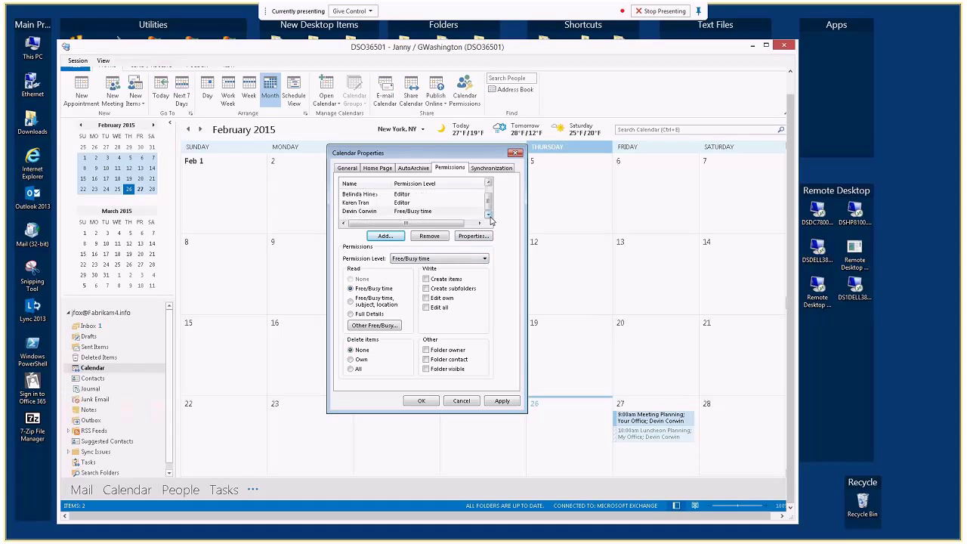
Try Contributor, Free/Busy time, Reviewer and Nonediting Author levels for the new calendar user.
{"action": "left_click", "coordinate": [435, 258]}
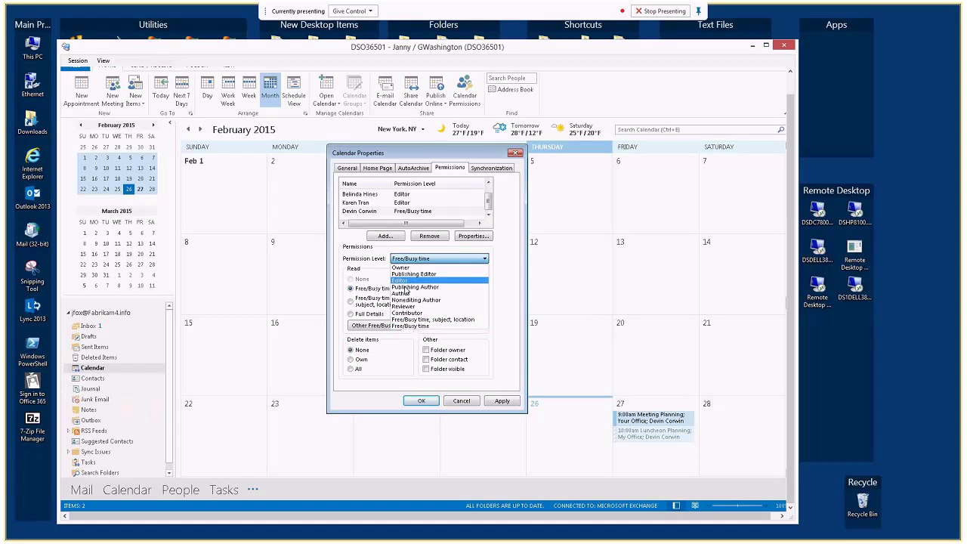
{"action": "left_click", "coordinate": [408, 312]}
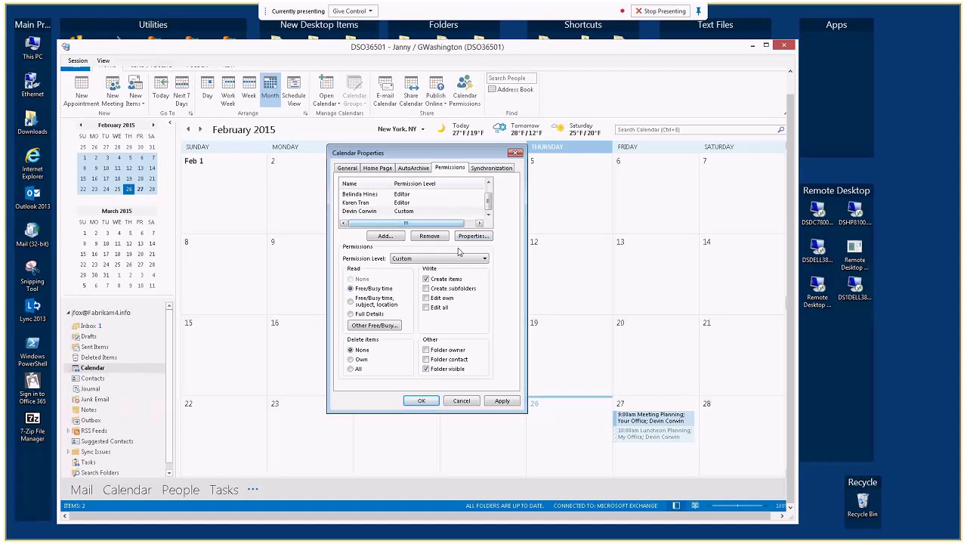
{"action": "left_click", "coordinate": [485, 259]}
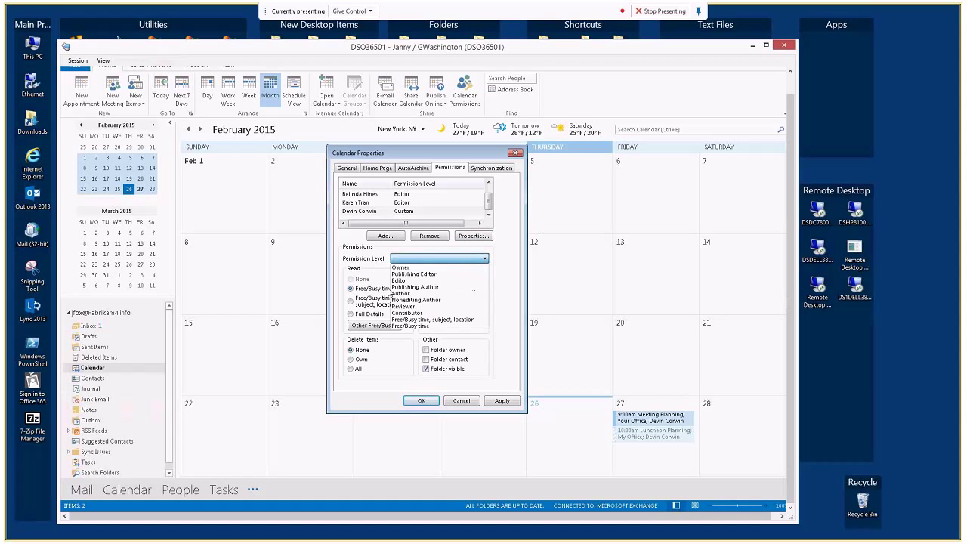
{"action": "left_click", "coordinate": [415, 327]}
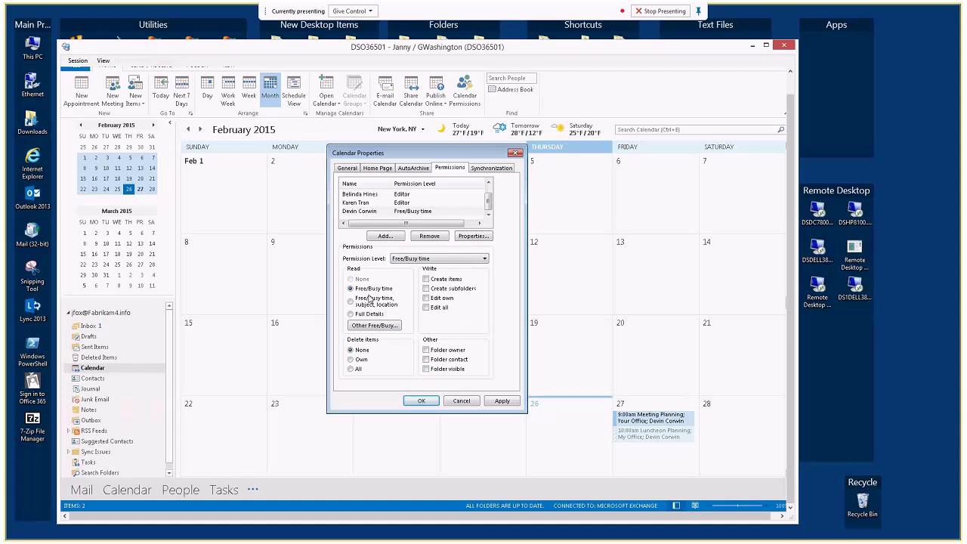
{"action": "left_click", "coordinate": [454, 263]}
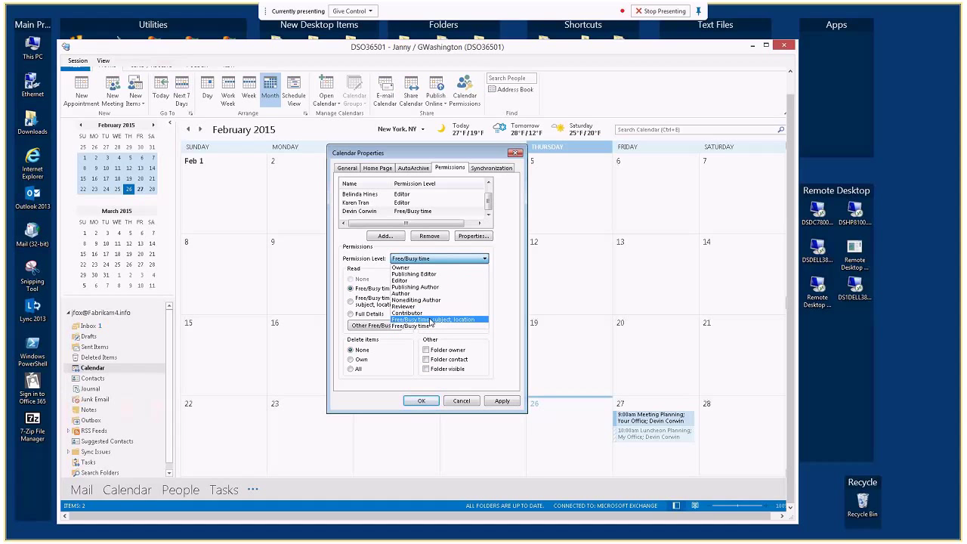
{"action": "left_click", "coordinate": [422, 306]}
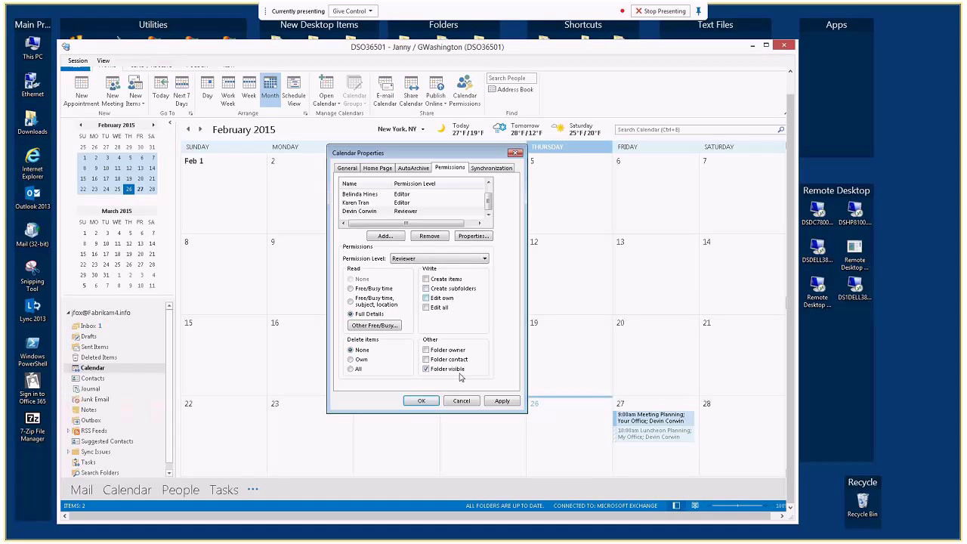
{"action": "left_click", "coordinate": [484, 258]}
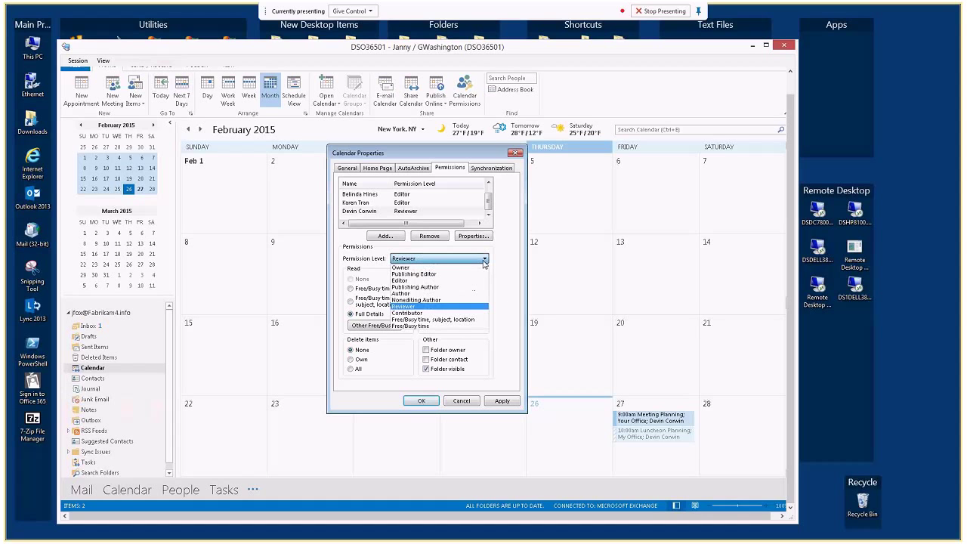
{"action": "left_click", "coordinate": [431, 301]}
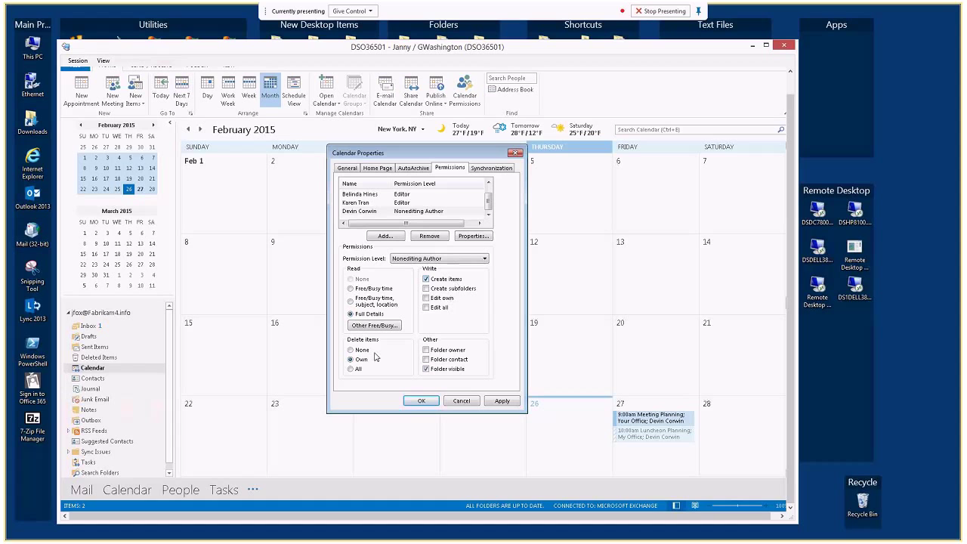
Give the new user Publishing Editor, save Calendar Properties, and advance slides to 'Sharing a Mailbox – Common uses'.
{"action": "left_click", "coordinate": [398, 258]}
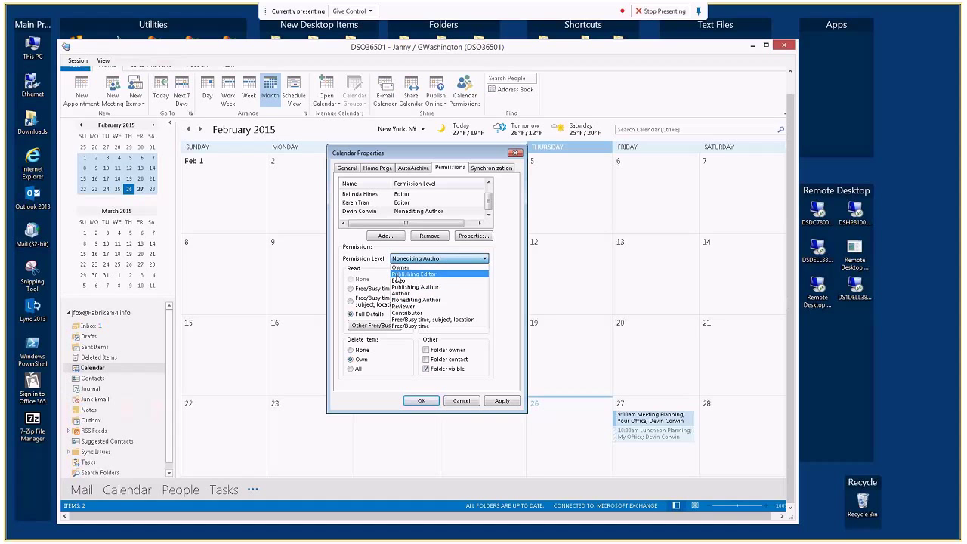
{"action": "left_click", "coordinate": [399, 274]}
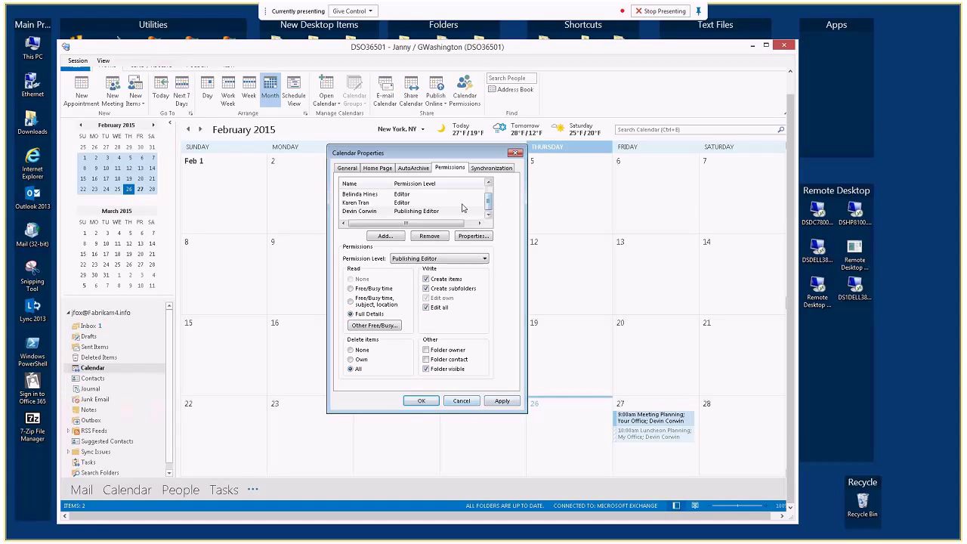
{"action": "left_click", "coordinate": [422, 402]}
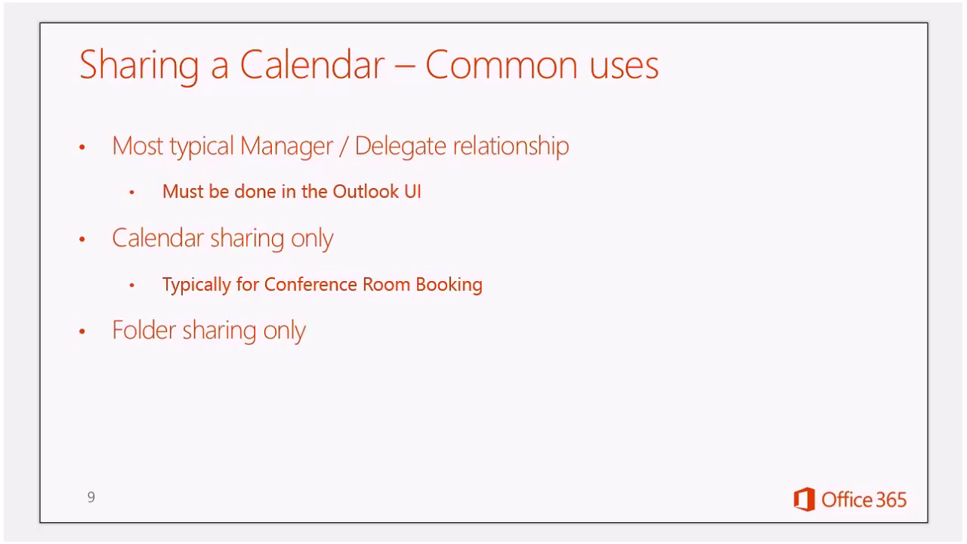
{"action": "key", "text": "Right"}
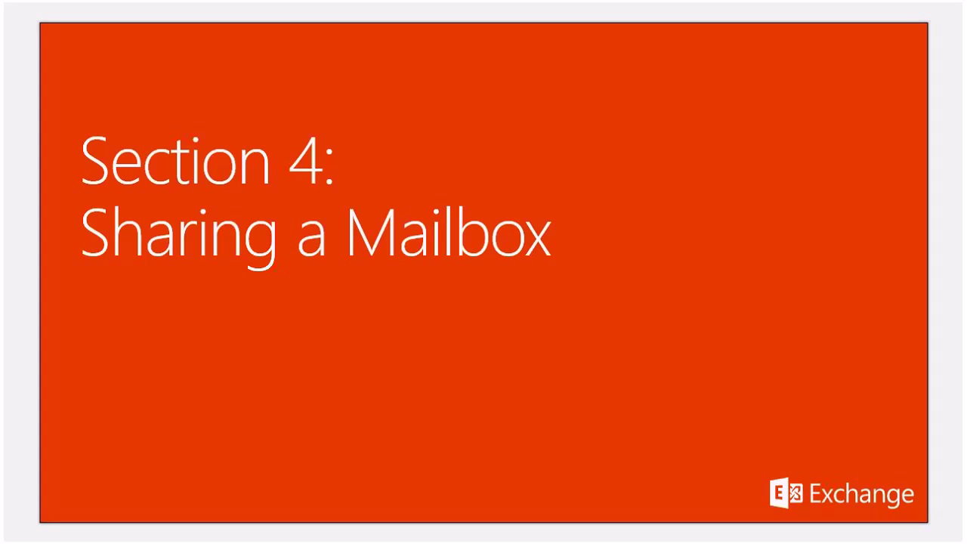
{"action": "key", "text": "Right"}
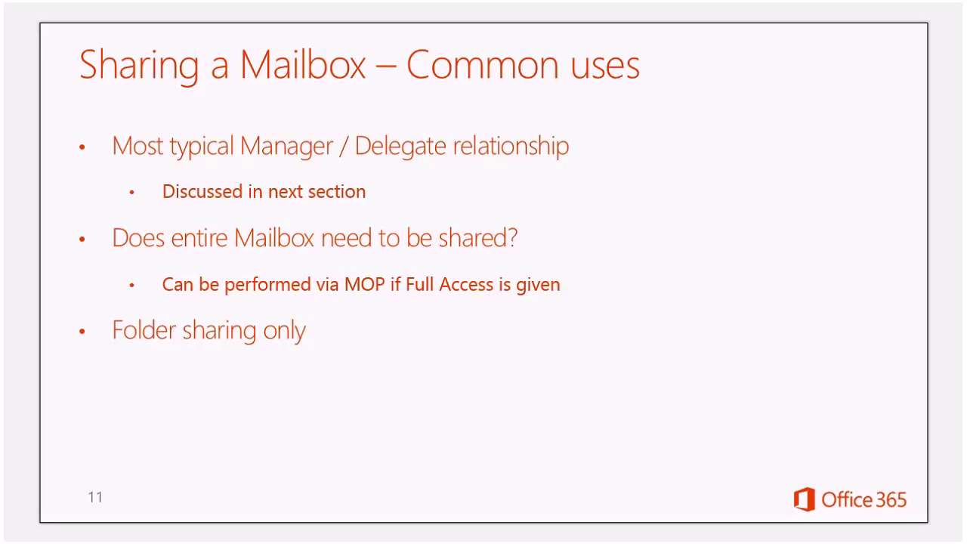